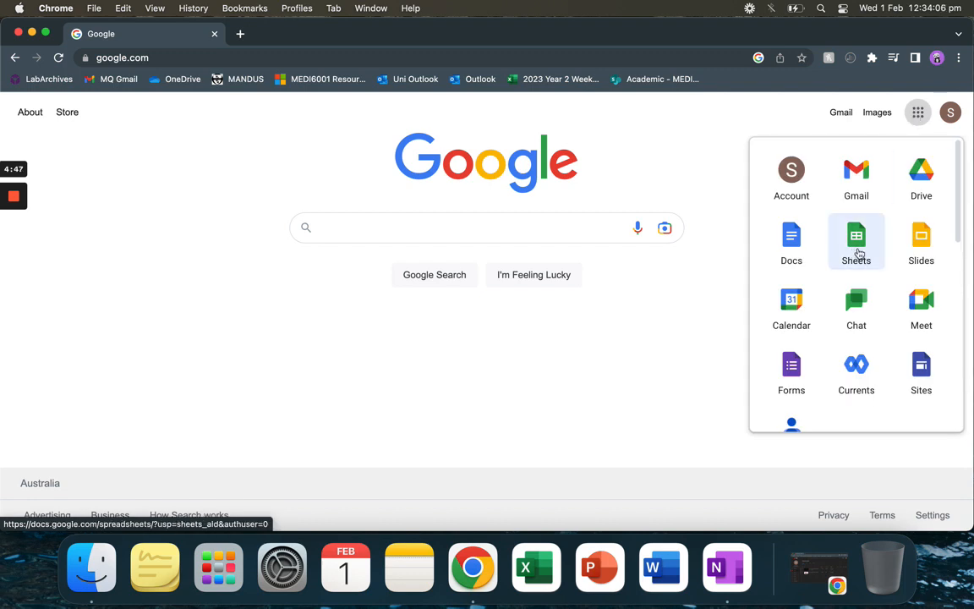
# Open Google Sheets, create a blank spreadsheet and dismiss the Dropdown Chips tip
pyautogui.click(856, 254)
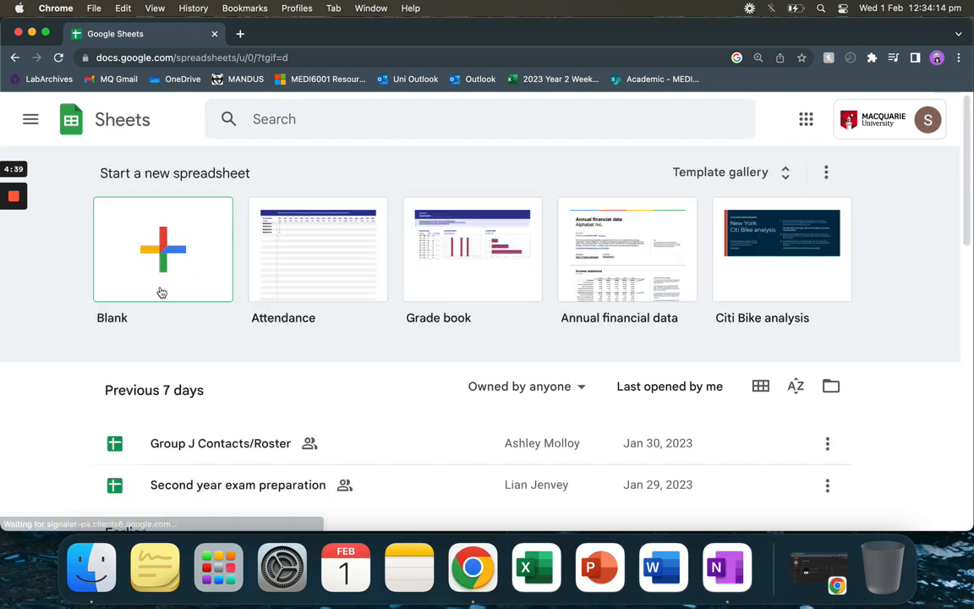
pyautogui.click(159, 248)
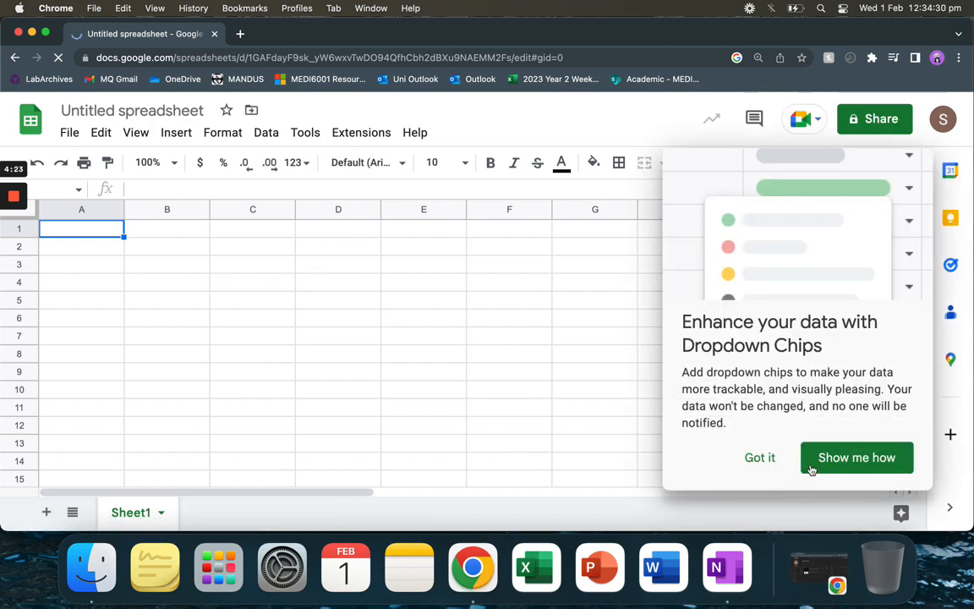
pyautogui.click(758, 461)
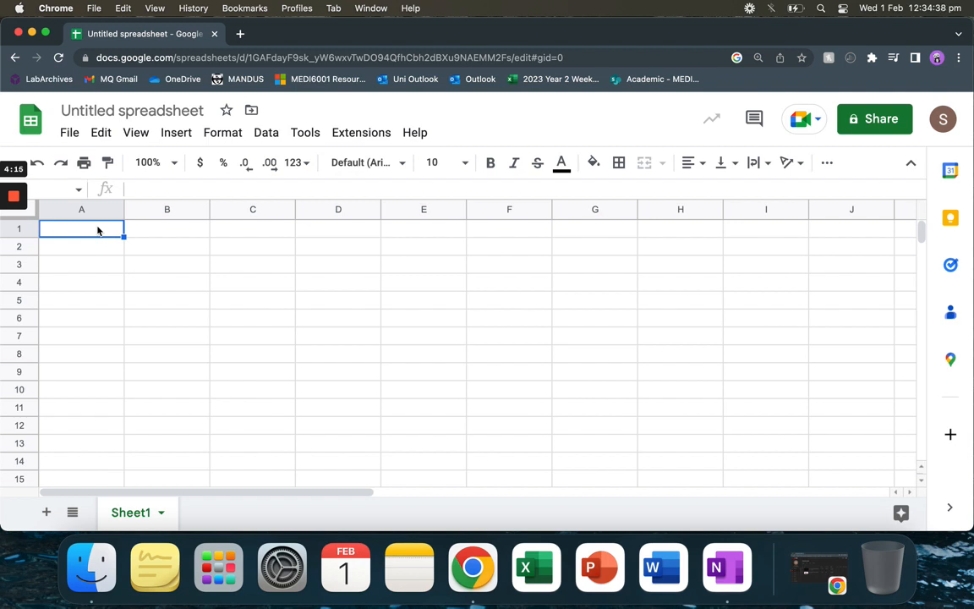
pyautogui.click(190, 247)
pyautogui.click(91, 227)
pyautogui.press('Down')
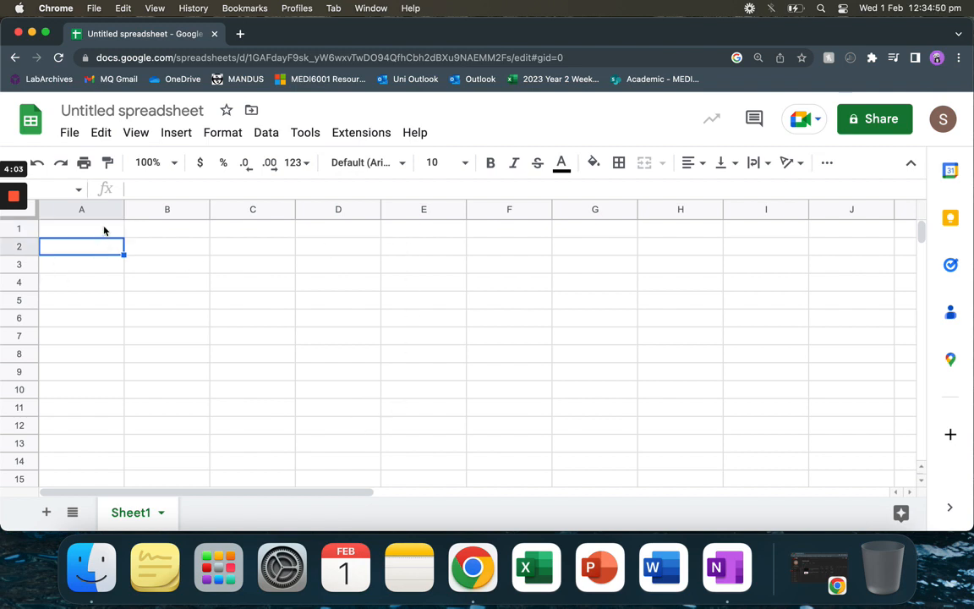
# Enter the bold day headings Monday in cell A1 and Tuesday in cell B1
pyautogui.click(104, 228)
pyautogui.press('super+b')
pyautogui.write('Monday')
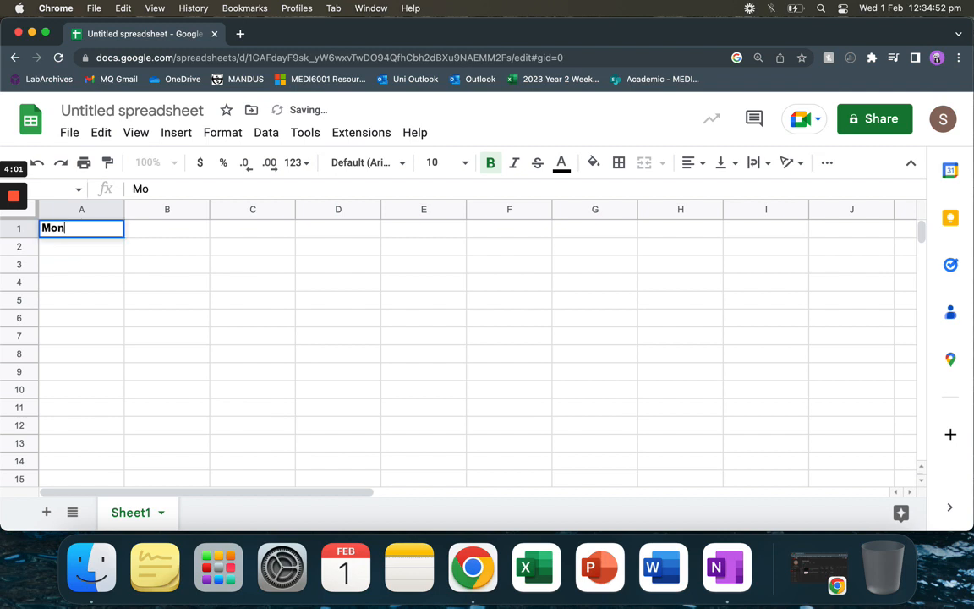
pyautogui.click(161, 233)
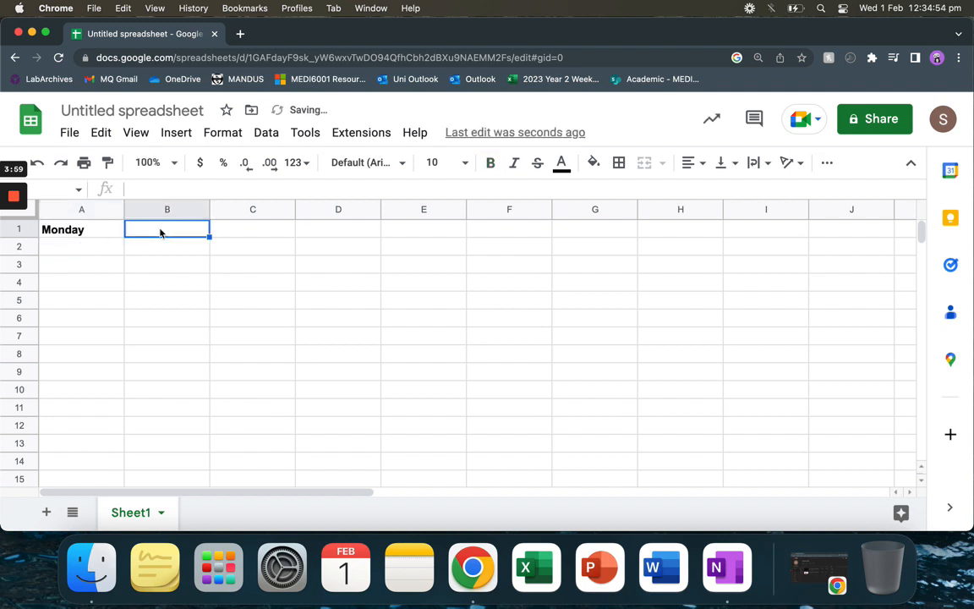
pyautogui.write('Tuesday')
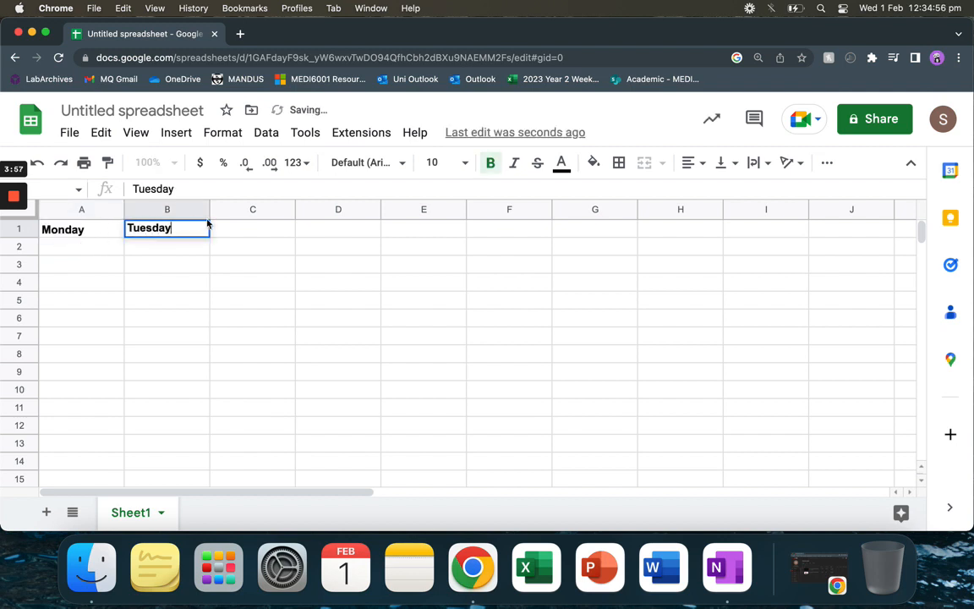
# Continue the bold headings in row 1 with Wednesday in C1, Thursday in D1 and Friday in E1
pyautogui.click(237, 226)
pyautogui.write('We')
pyautogui.press('Escape')
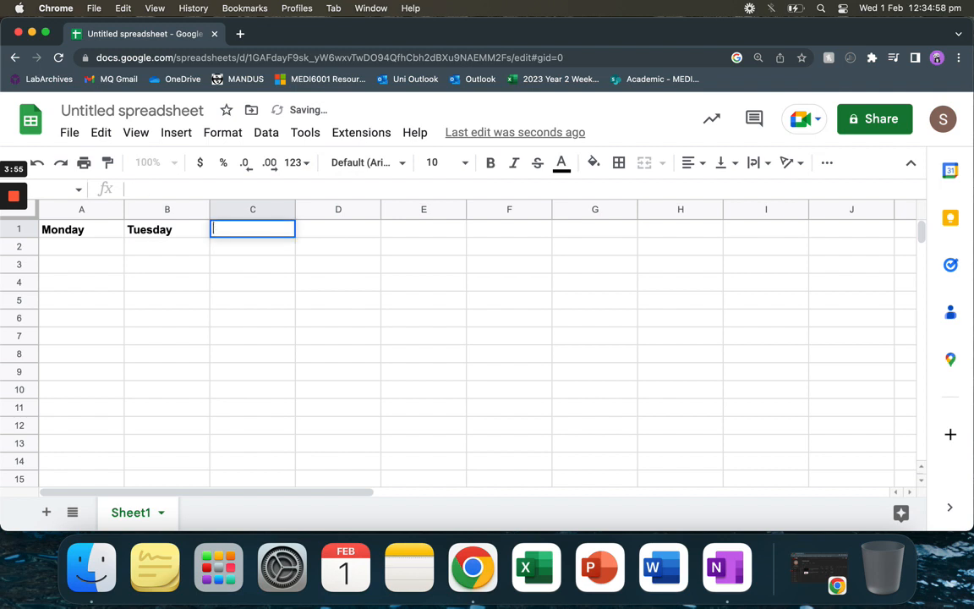
pyautogui.press('super+b')
pyautogui.write('Wednesday')
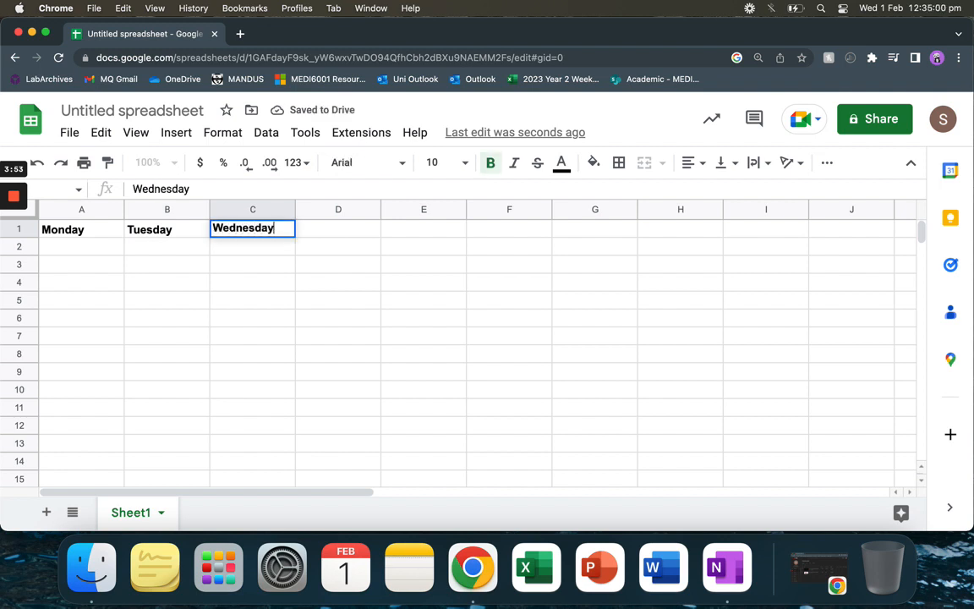
pyautogui.click(322, 232)
pyautogui.write('Thursday')
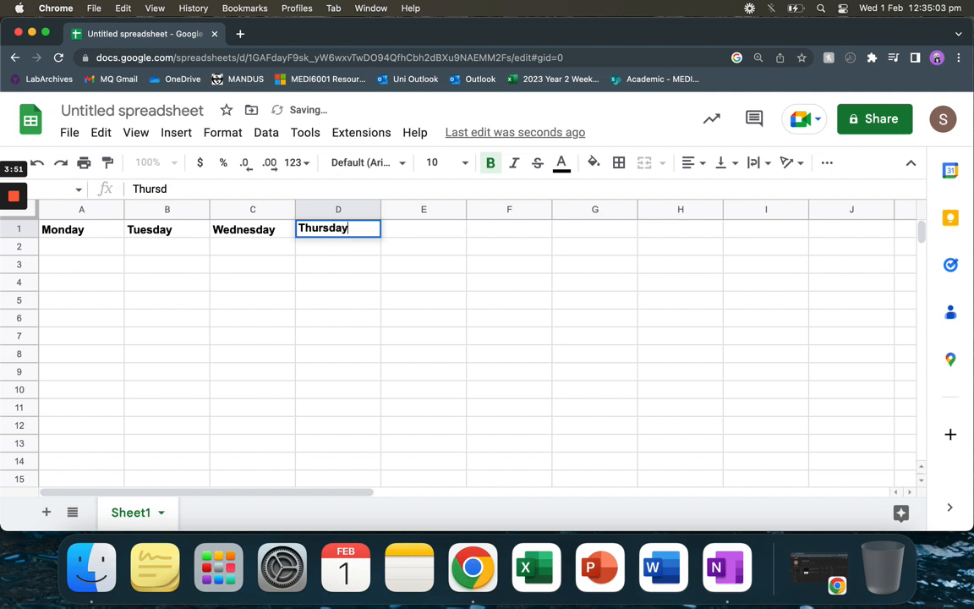
pyautogui.click(405, 229)
pyautogui.write('F')
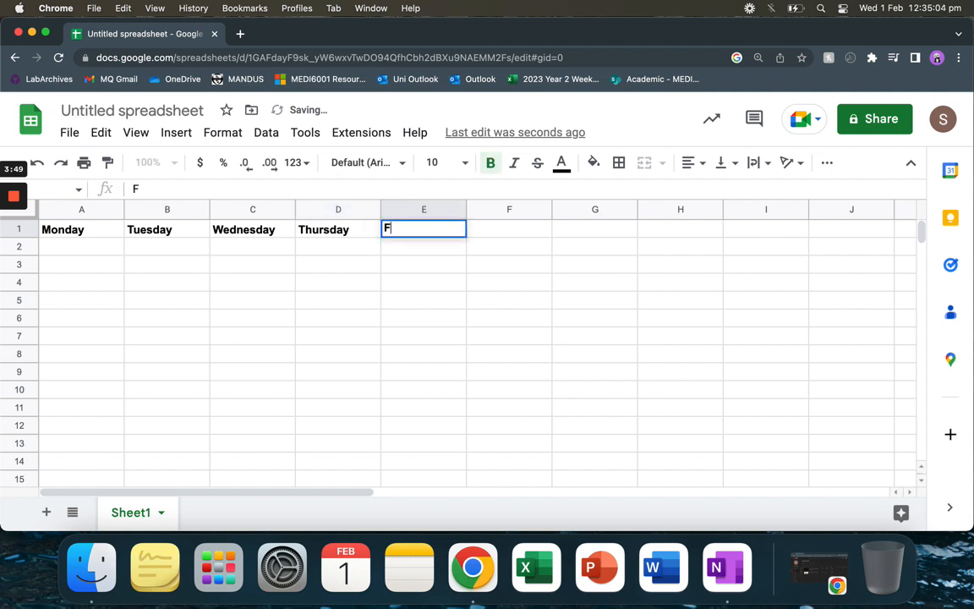
pyautogui.write('riday')
pyautogui.click(294, 307)
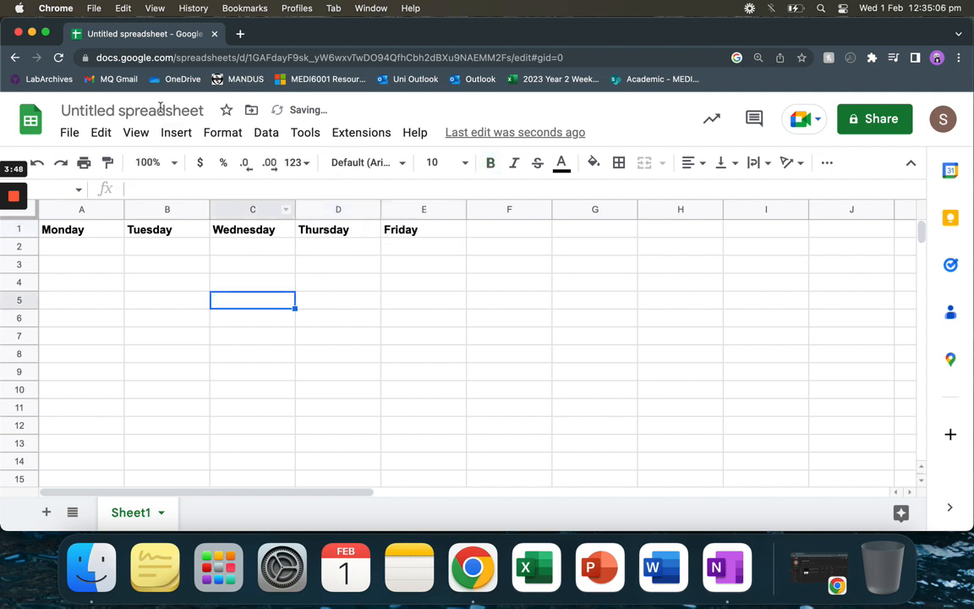
# Rename the spreadsheet as Weekly Timetable
pyautogui.click(203, 109)
pyautogui.write('T')
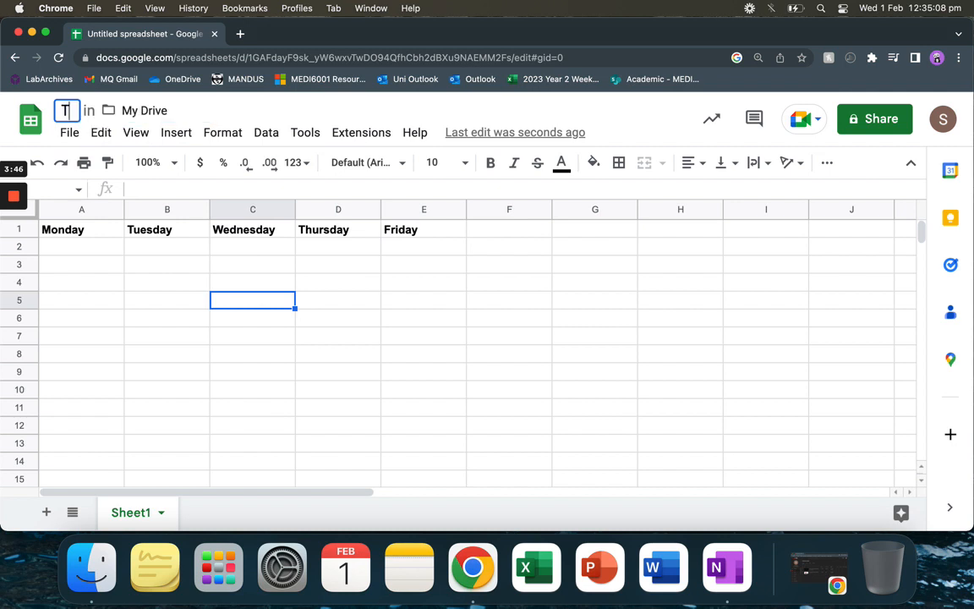
pyautogui.press('BackSpace')
pyautogui.write('Weekly ')
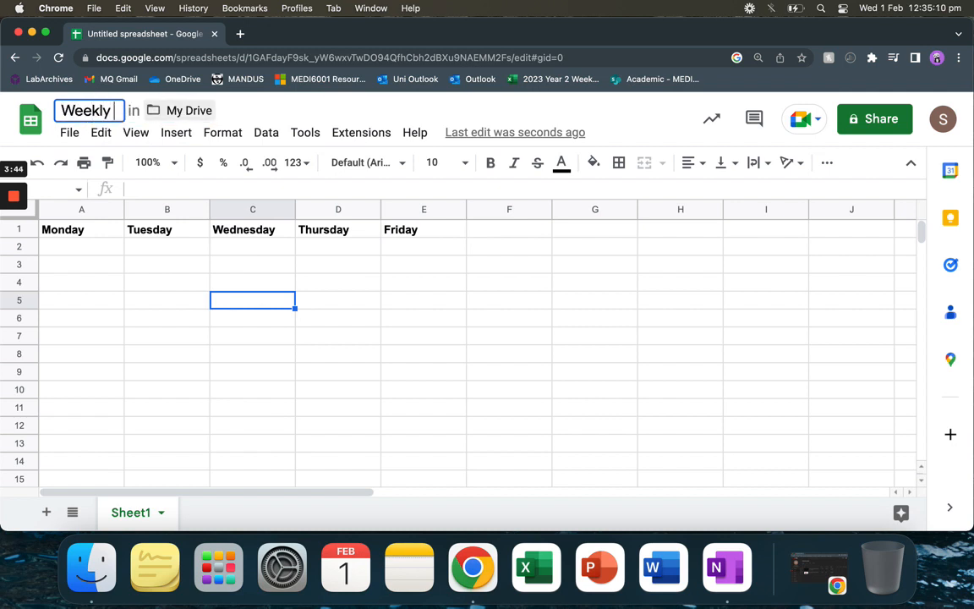
pyautogui.write('Timetable')
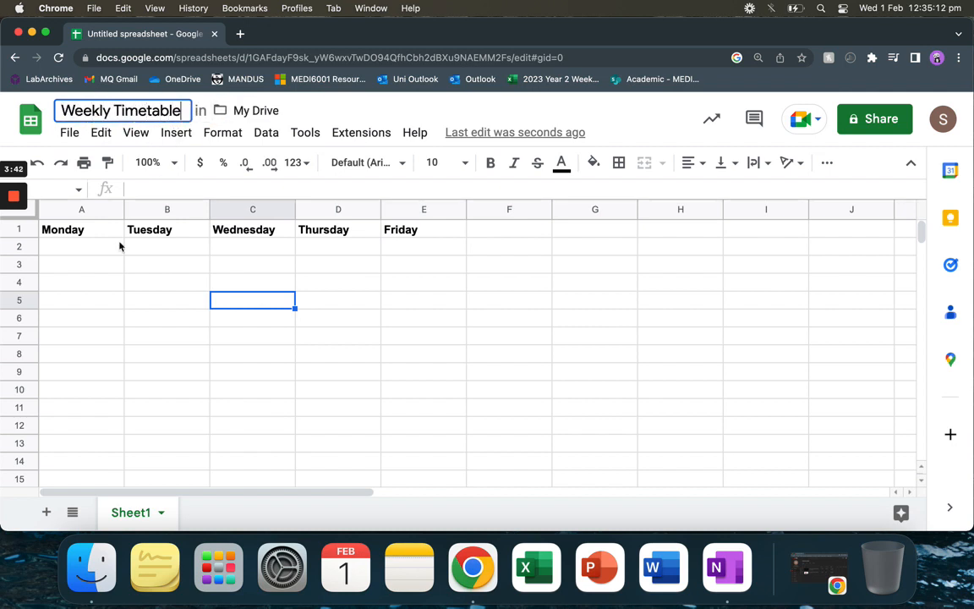
pyautogui.click(93, 264)
# Move the Monday to Friday headings one column over, from A1:E1 to B1:F1, leaving A1 empty
pyautogui.click(83, 249)
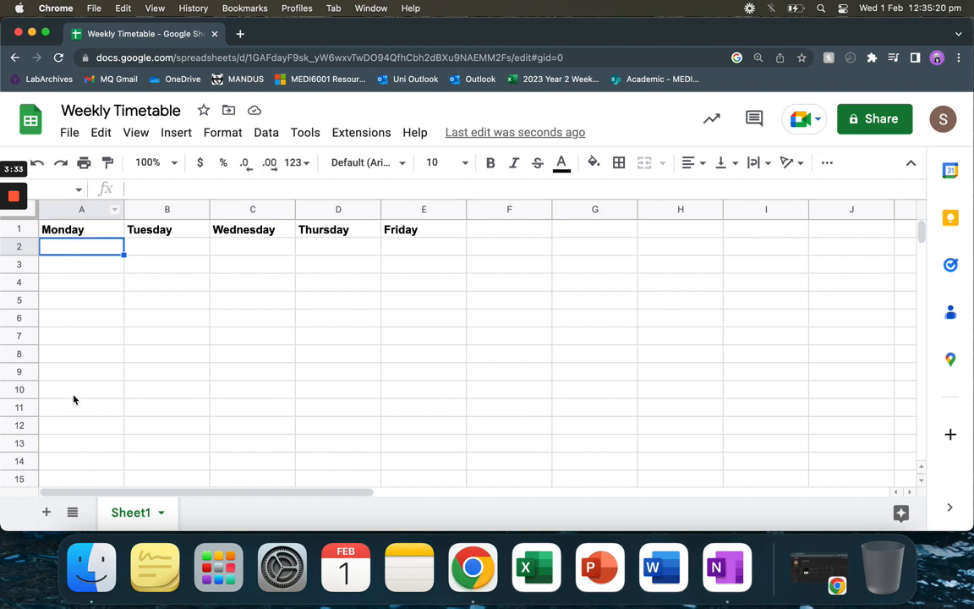
pyautogui.click(83, 232)
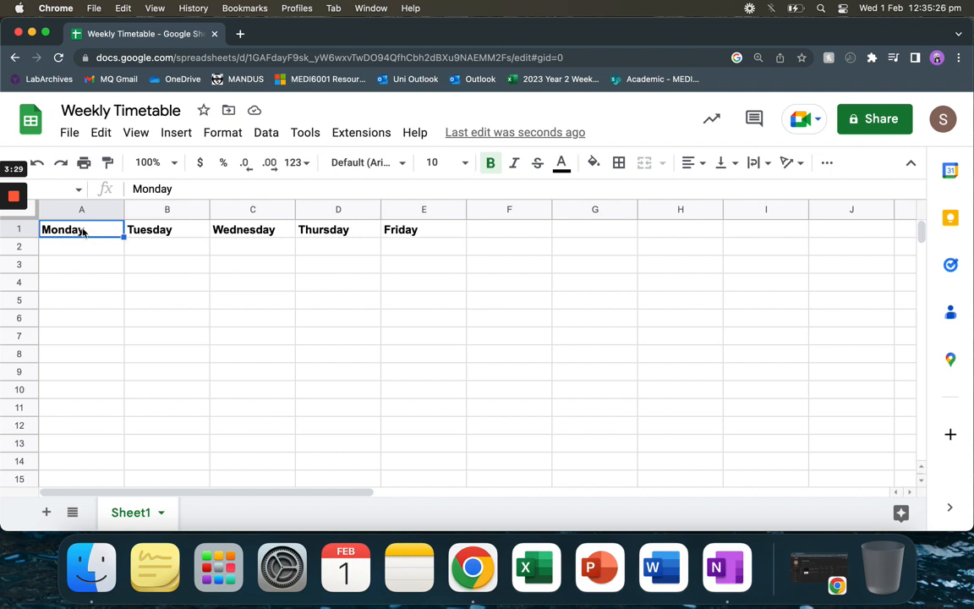
pyautogui.moveTo(123, 228); pyautogui.dragTo(163, 228)
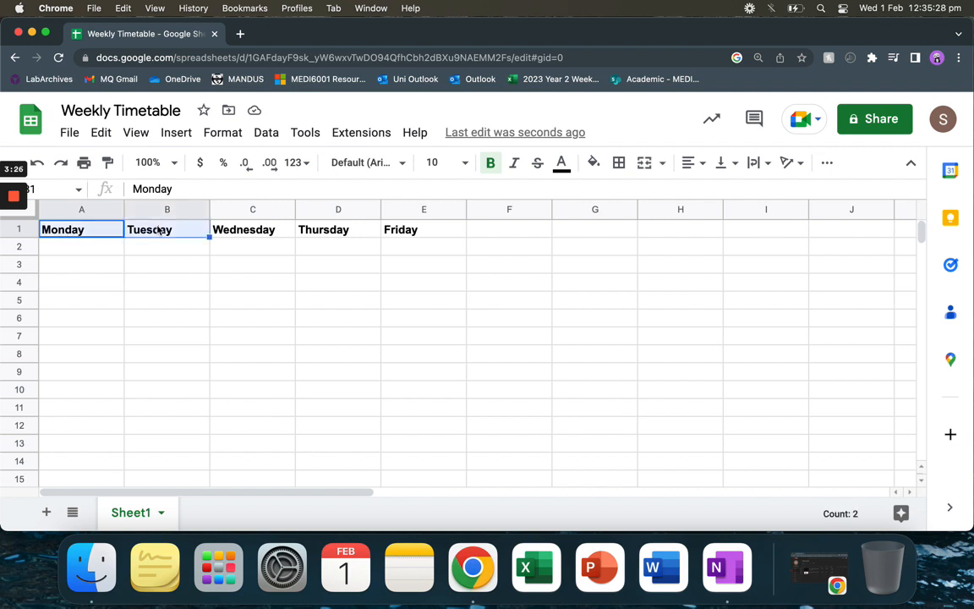
pyautogui.click(83, 232)
pyautogui.moveTo(79, 229); pyautogui.dragTo(414, 231)
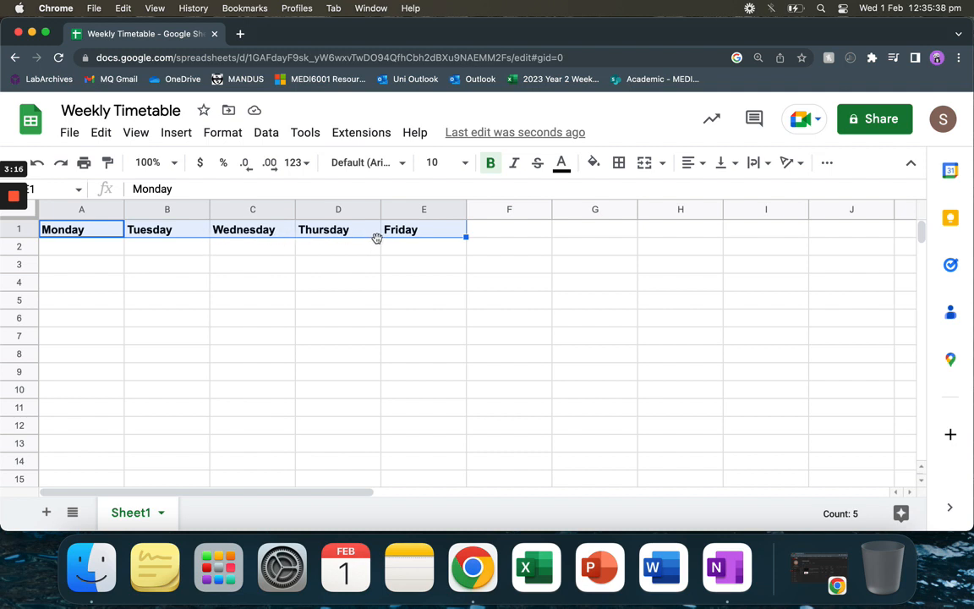
pyautogui.press('super+c')
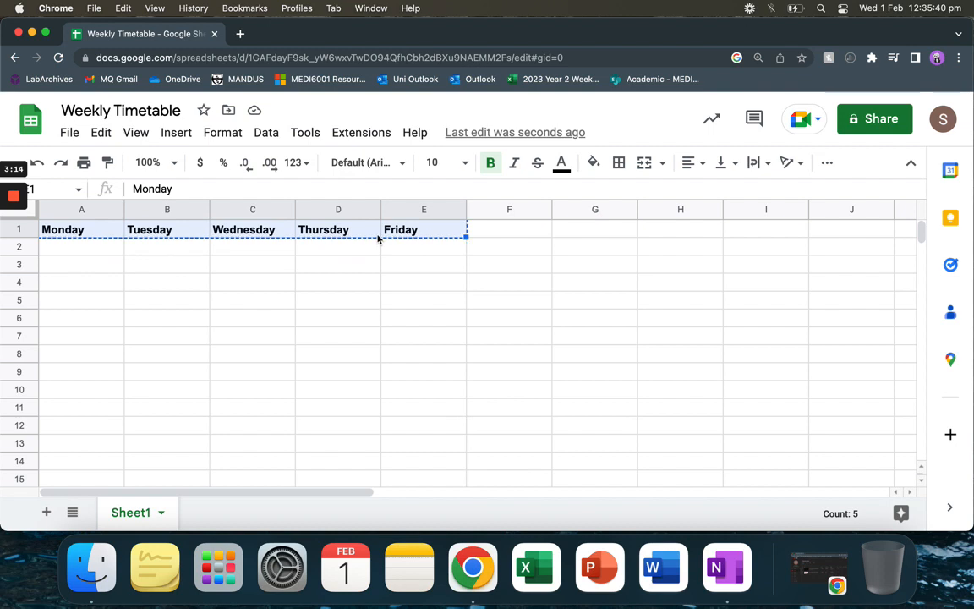
pyautogui.press('Escape')
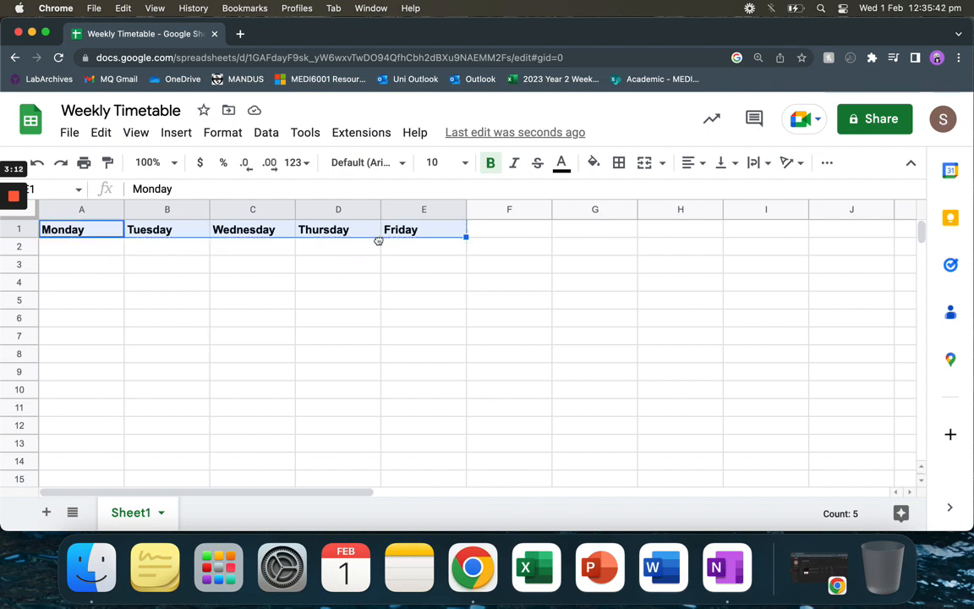
pyautogui.moveTo(378, 241)
pyautogui.mouseDown()
pyautogui.moveTo(386, 270)
pyautogui.moveTo(385, 238)
pyautogui.mouseUp()
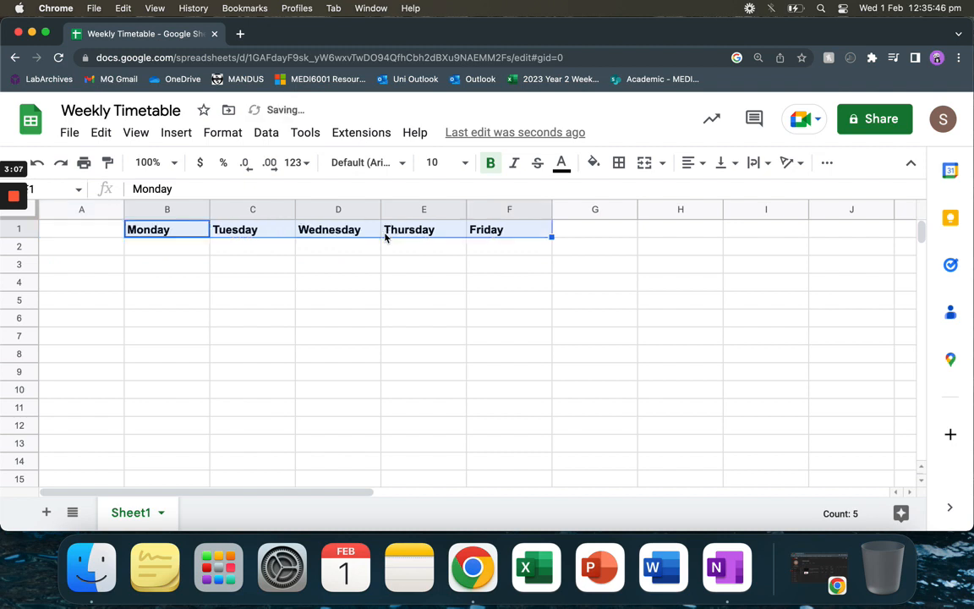
# Enter the time slots 12-2, 2-5 and 5-9 in cells A2 to A4
pyautogui.click(85, 252)
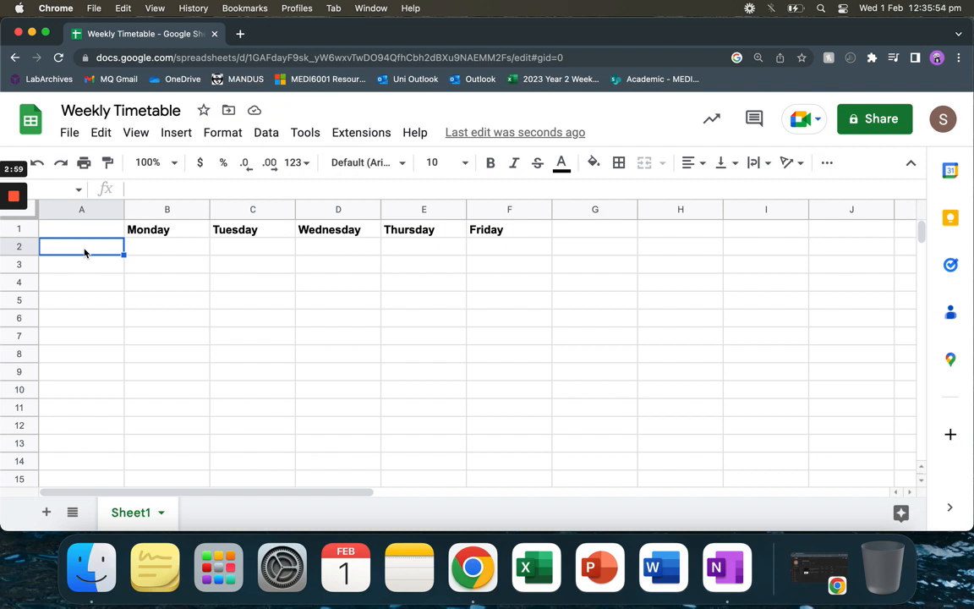
pyautogui.write('12')
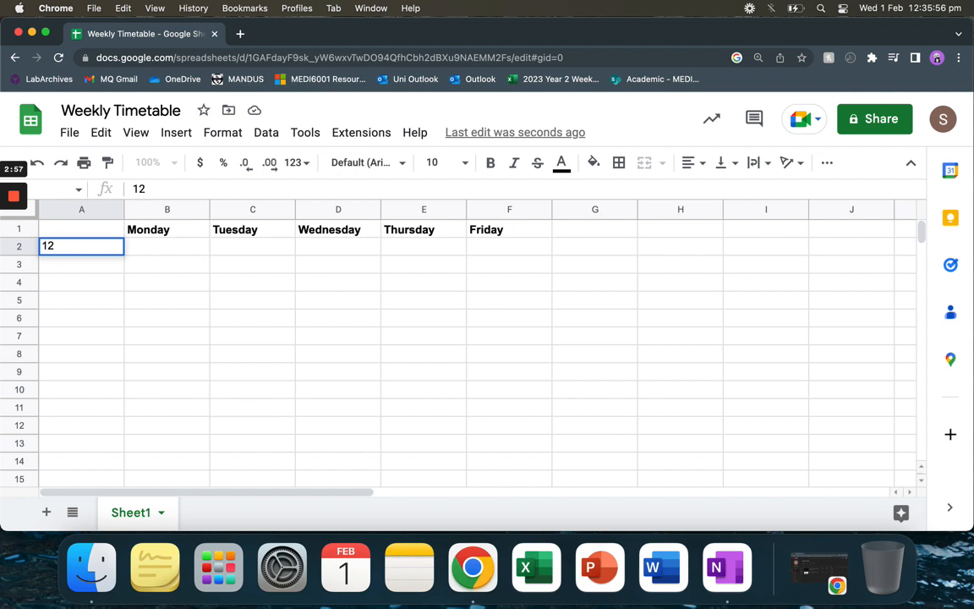
pyautogui.write('-2')
pyautogui.click(66, 271)
pyautogui.write('2-5')
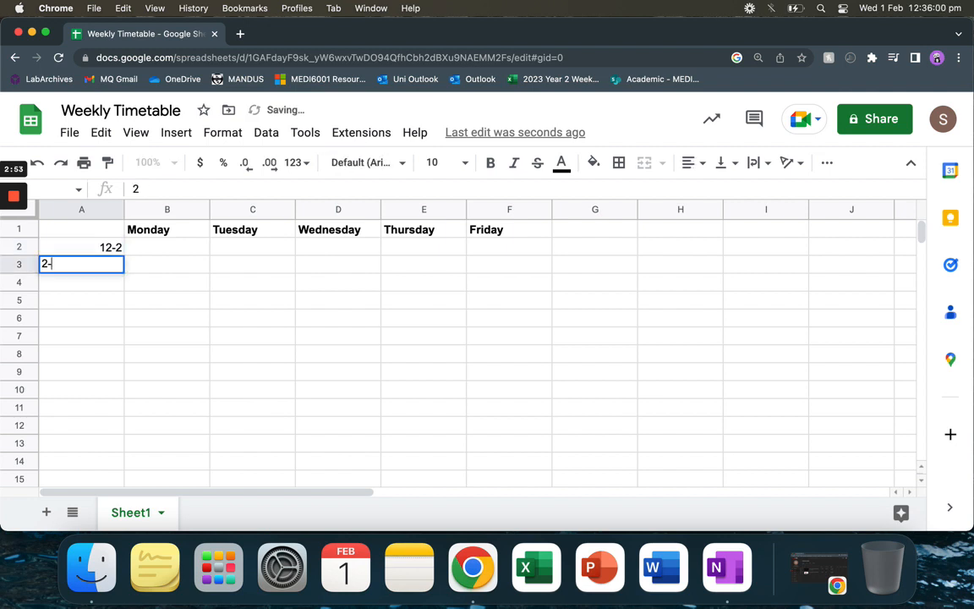
pyautogui.click(69, 287)
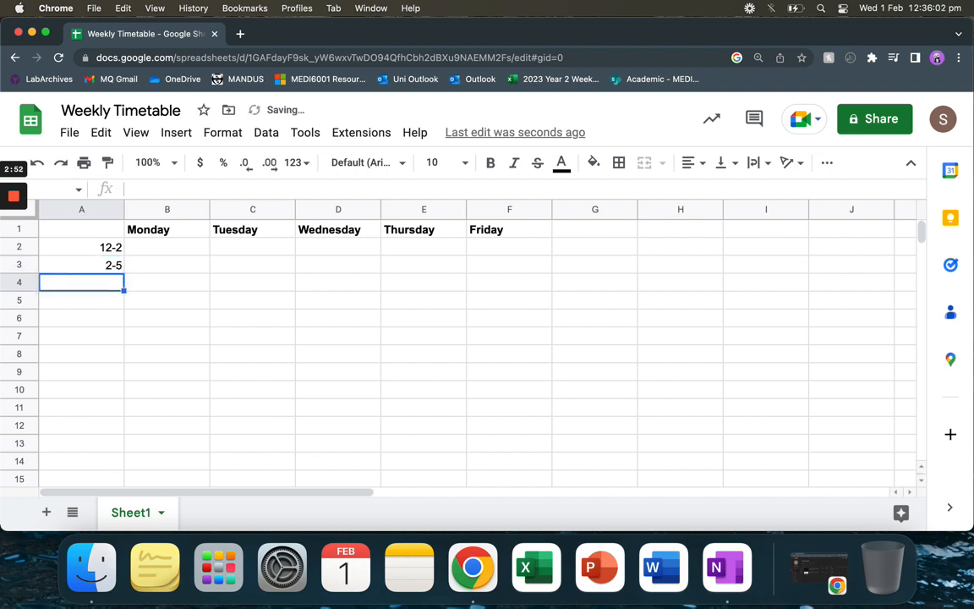
pyautogui.write('5-9')
pyautogui.click(216, 316)
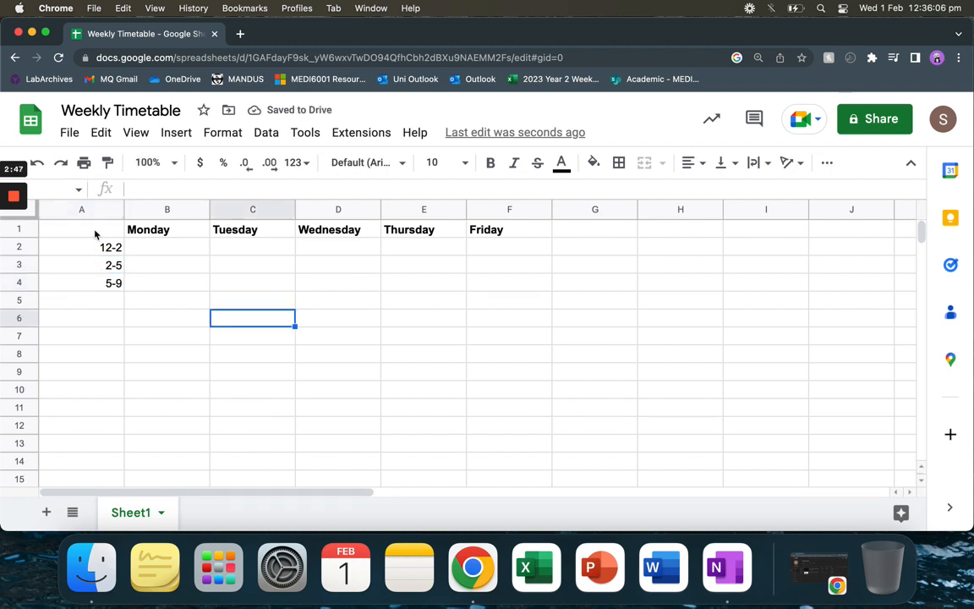
# Fill the 12-2 slot with "Go to the market" under Monday and "Eat lunch" under Tuesday
pyautogui.click(198, 249)
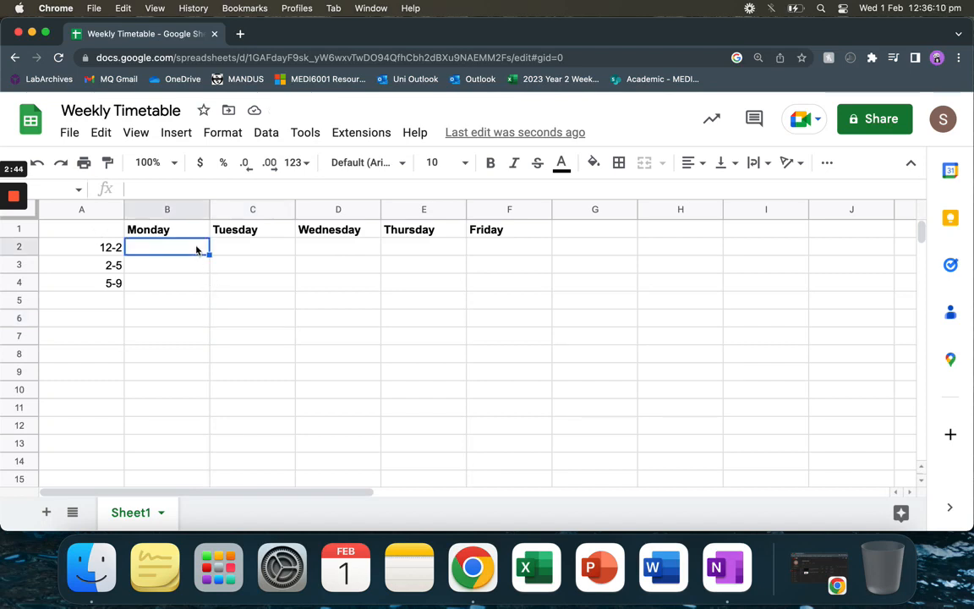
pyautogui.write('Go to')
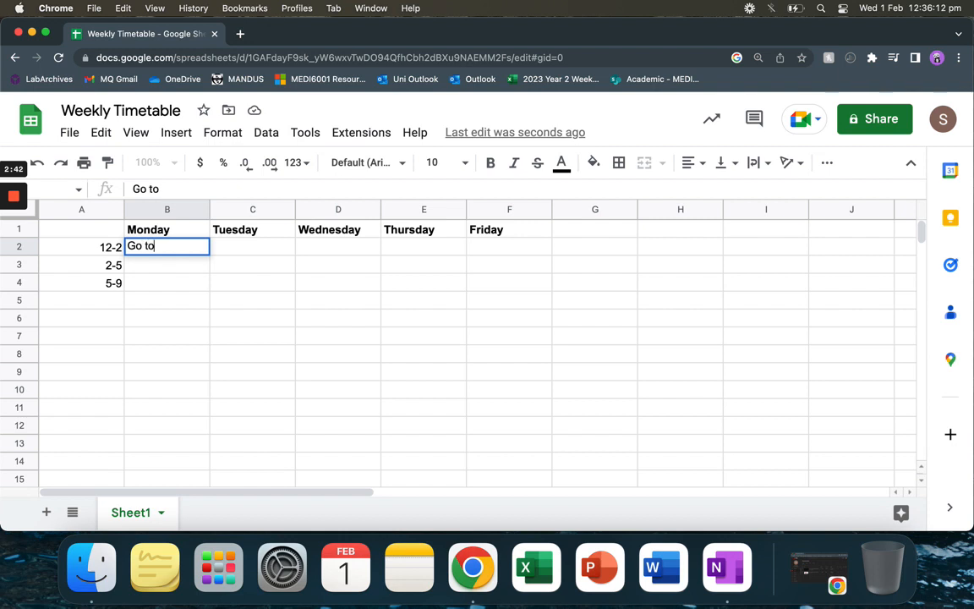
pyautogui.write(' the market')
pyautogui.click(279, 248)
pyautogui.write('Eac')
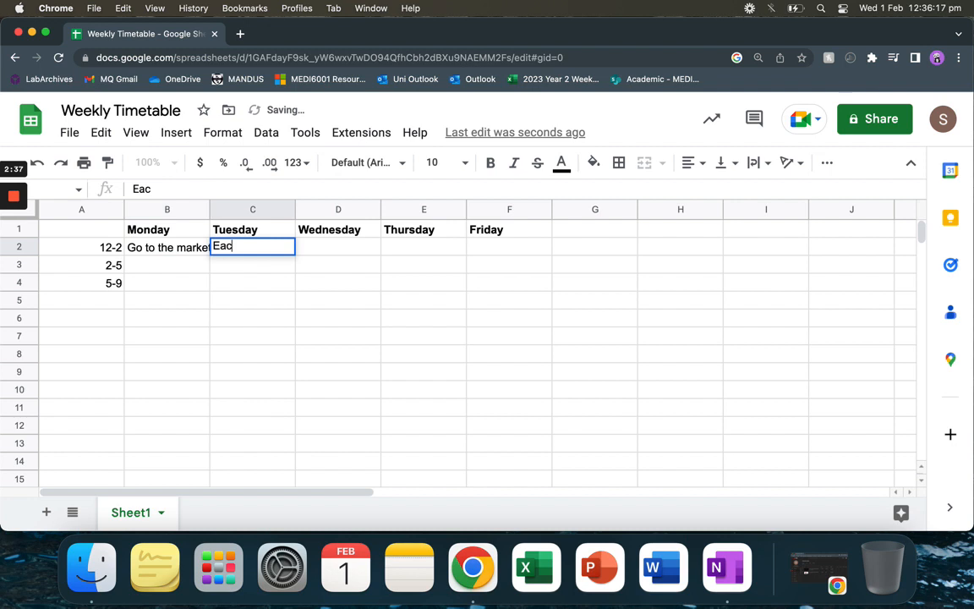
pyautogui.press('BackSpace')
pyautogui.write('t ')
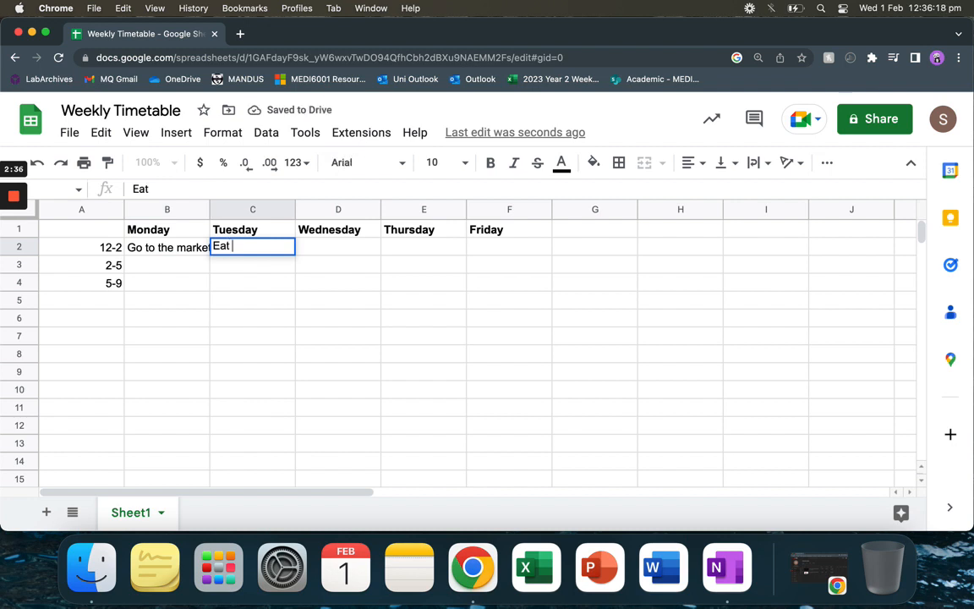
pyautogui.write('lunch')
pyautogui.click(313, 305)
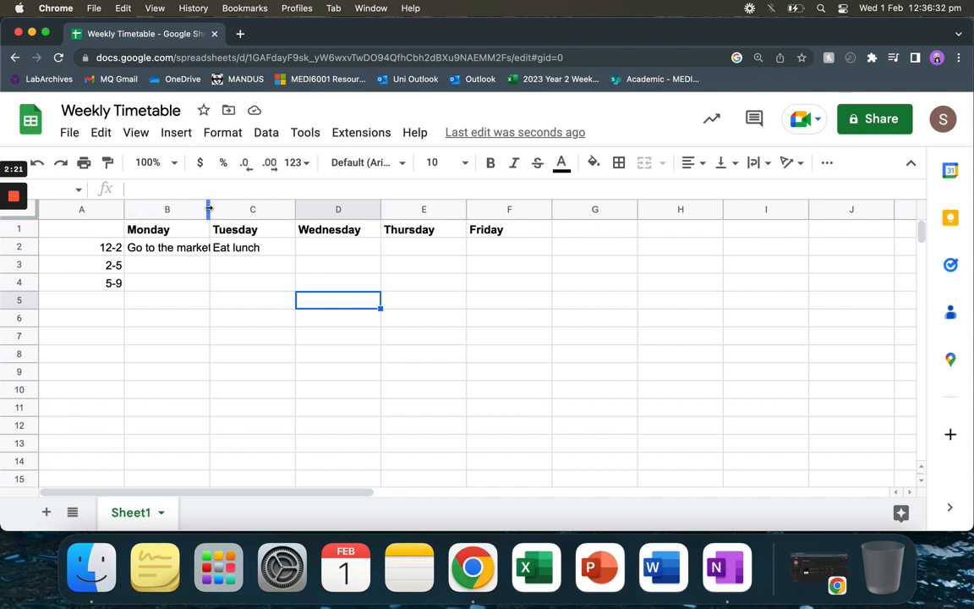
# Widen the Monday column to fit its entry and narrow the Tuesday column closer to its text
pyautogui.moveTo(207, 209); pyautogui.dragTo(218, 211)
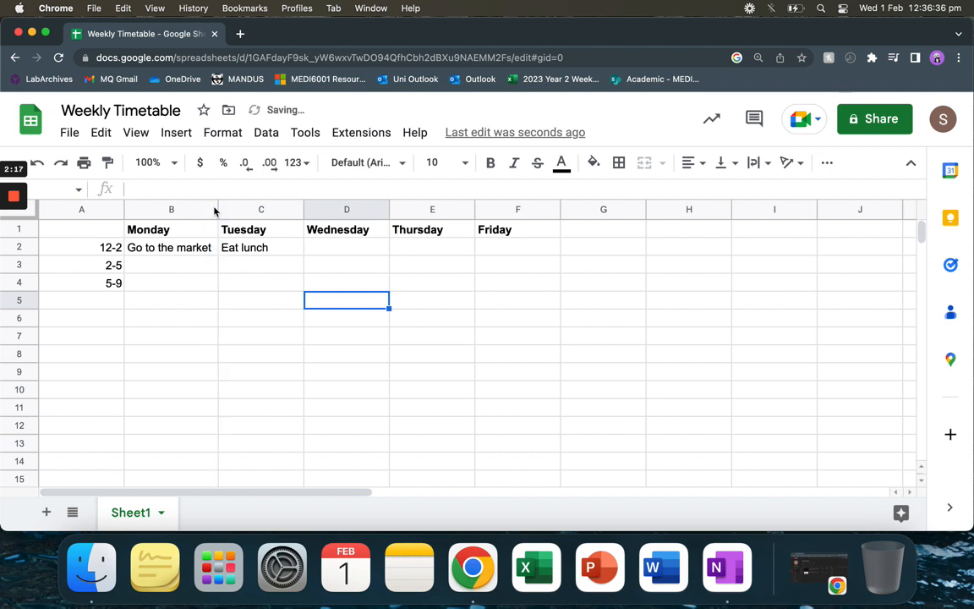
pyautogui.moveTo(302, 210); pyautogui.dragTo(281, 212)
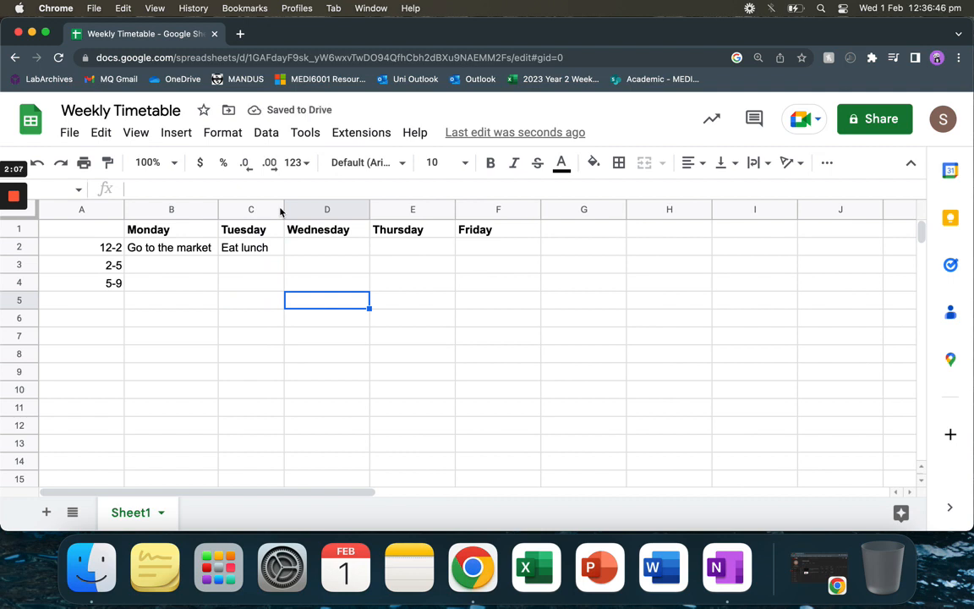
pyautogui.click(592, 271)
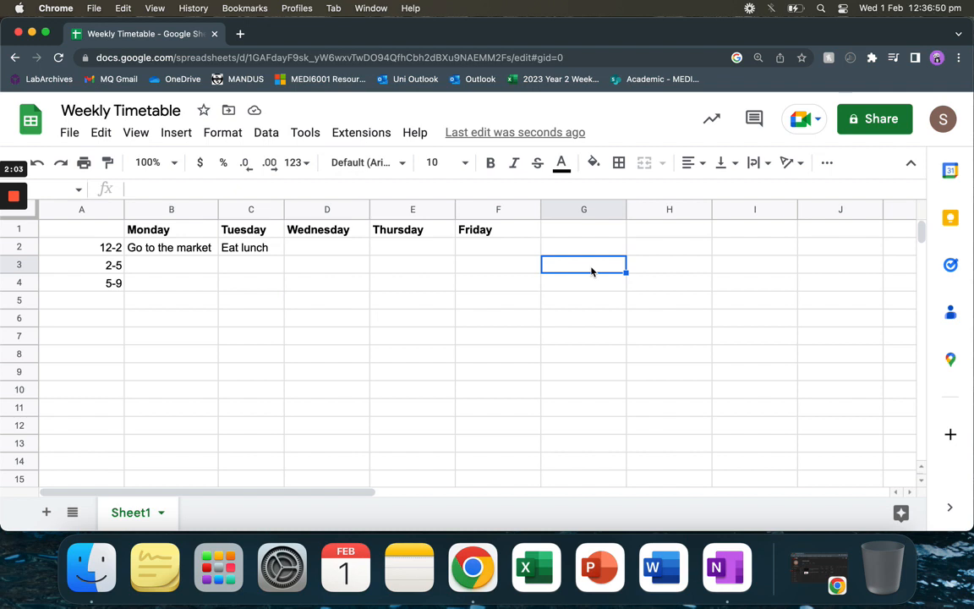
pyautogui.hscroll(2, 592, 271)
pyautogui.click(561, 263)
pyautogui.click(569, 251)
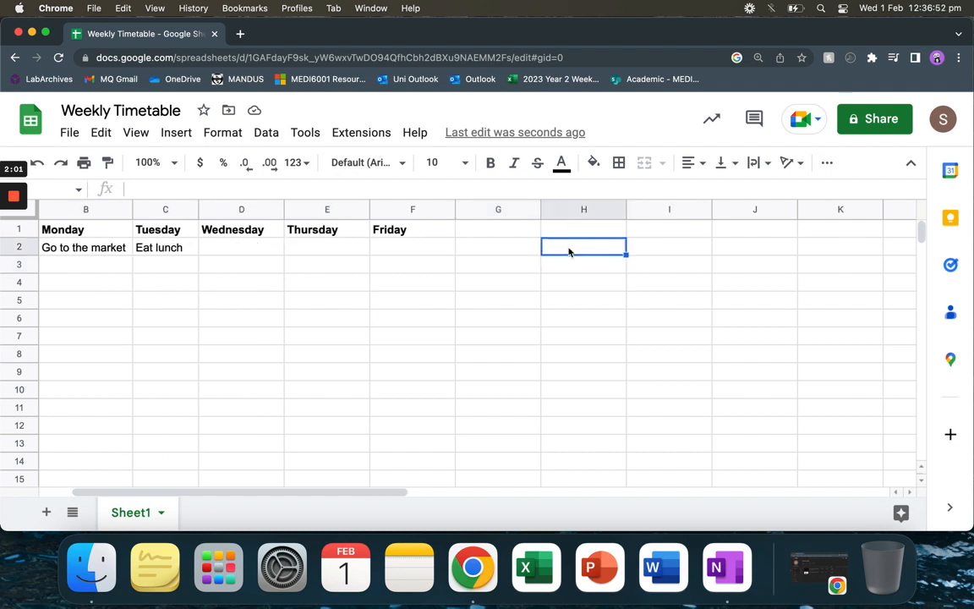
pyautogui.hscroll(-2, 569, 251)
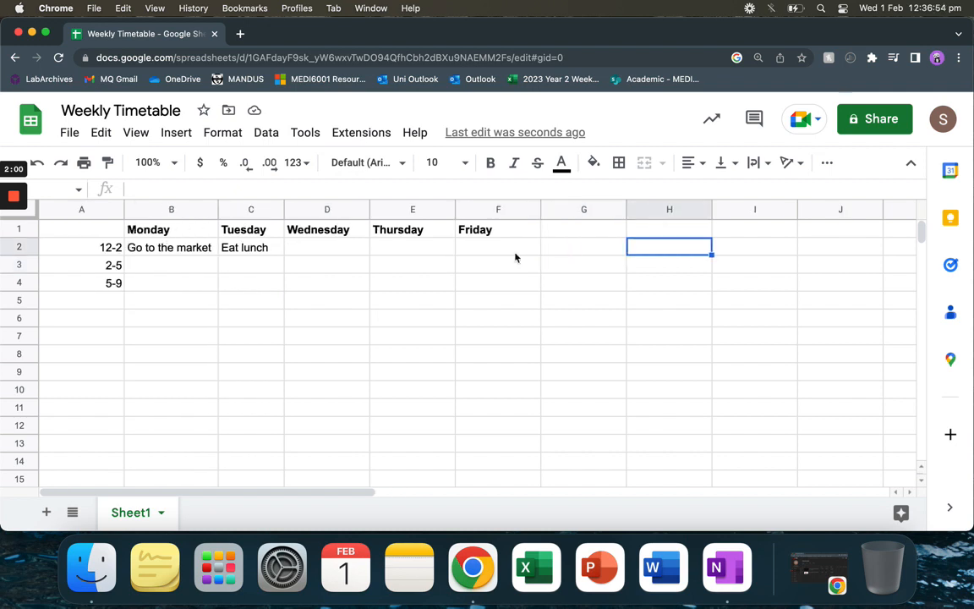
pyautogui.click(484, 251)
# Enter "Work" in the 12-2 slot under Wednesday
pyautogui.click(329, 249)
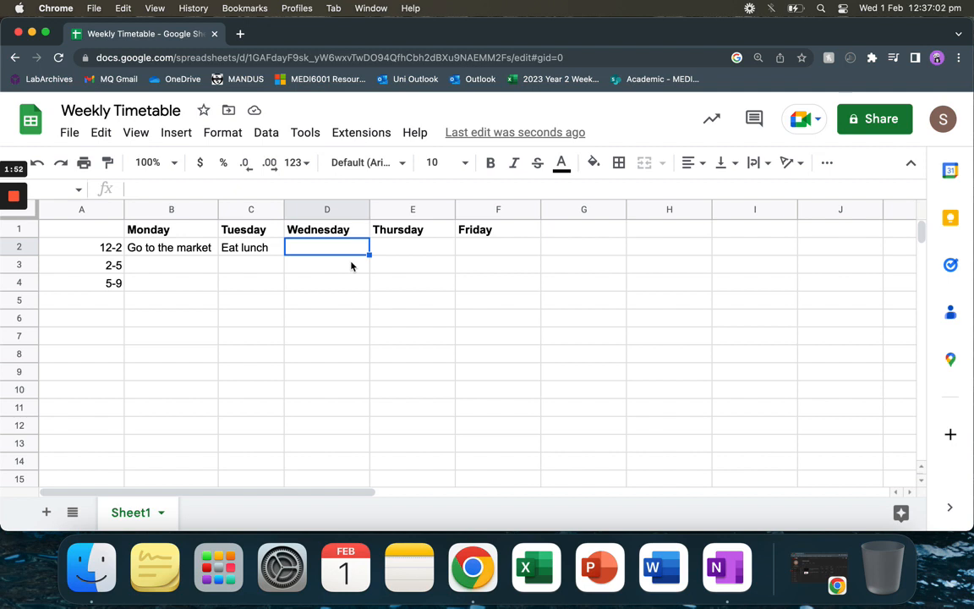
pyautogui.write('S')
pyautogui.press('BackSpace')
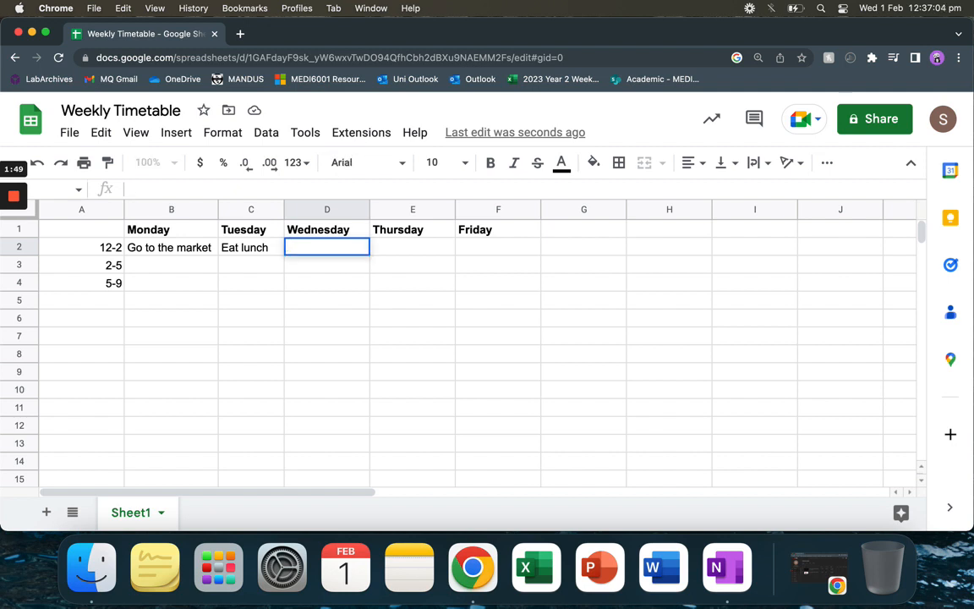
pyautogui.write('Work')
pyautogui.click(381, 298)
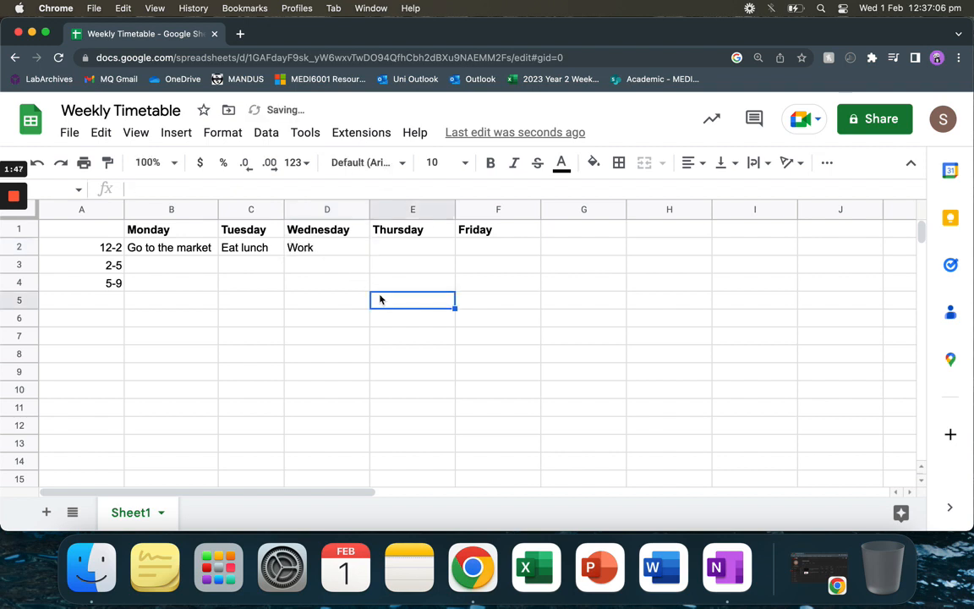
pyautogui.click(391, 251)
pyautogui.click(335, 270)
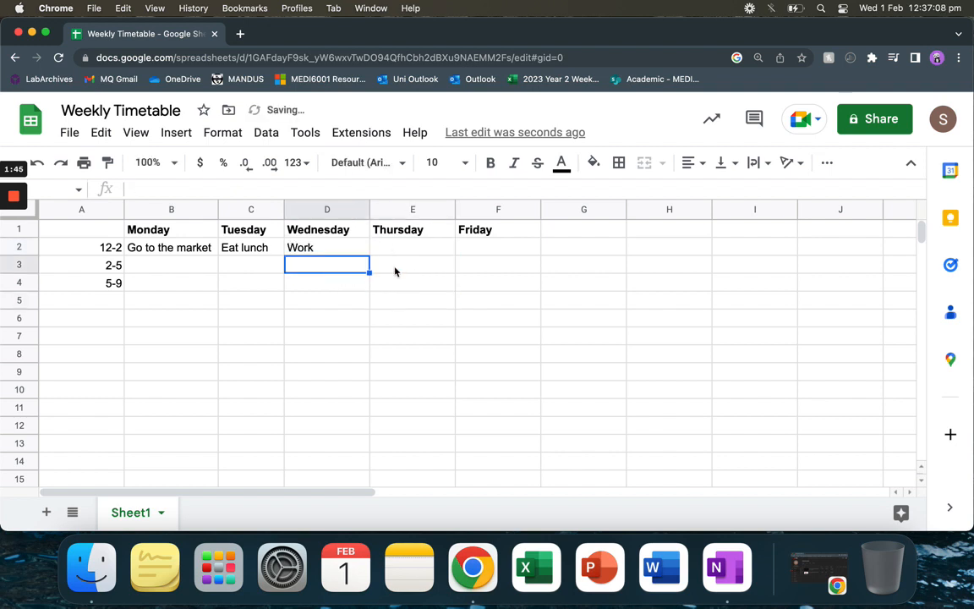
pyautogui.click(395, 268)
pyautogui.click(345, 286)
pyautogui.click(412, 285)
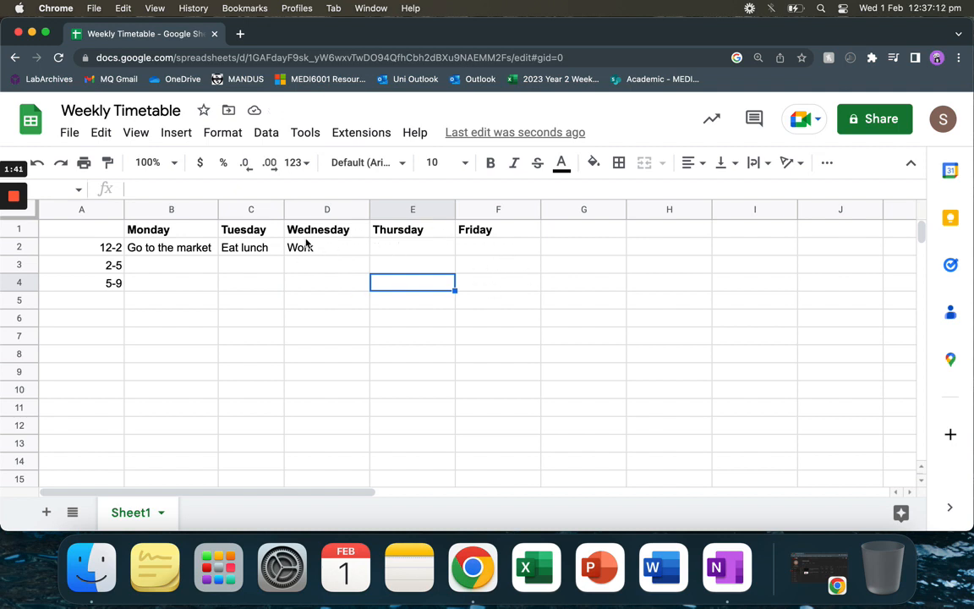
# Fill "Work" from Wednesday's 12-2 slot down to the 5-9 slot and across through Friday, covering D2:F4
pyautogui.click(316, 253)
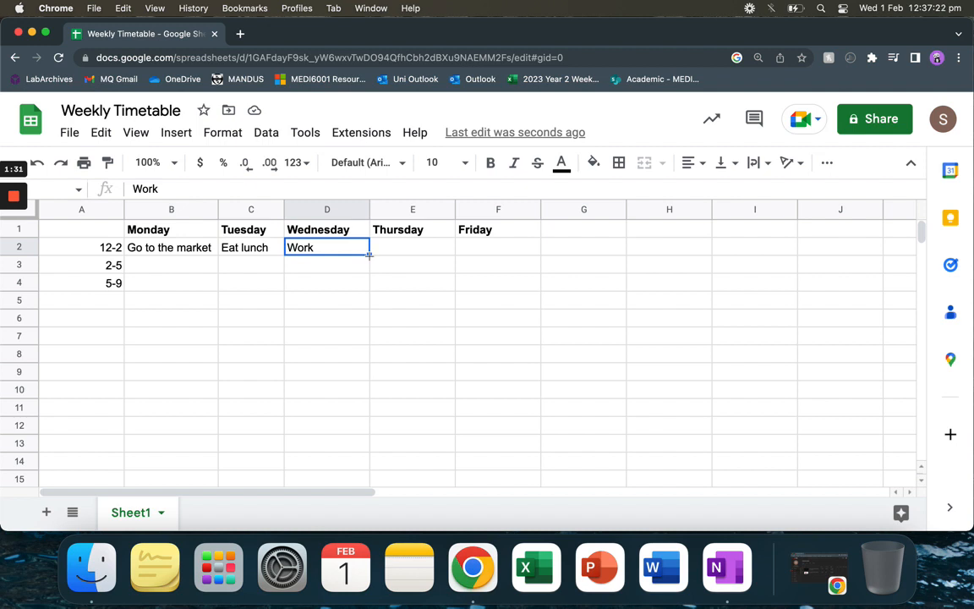
pyautogui.moveTo(369, 255); pyautogui.dragTo(369, 264)
pyautogui.moveTo(368, 279); pyautogui.dragTo(370, 286)
pyautogui.click(382, 252)
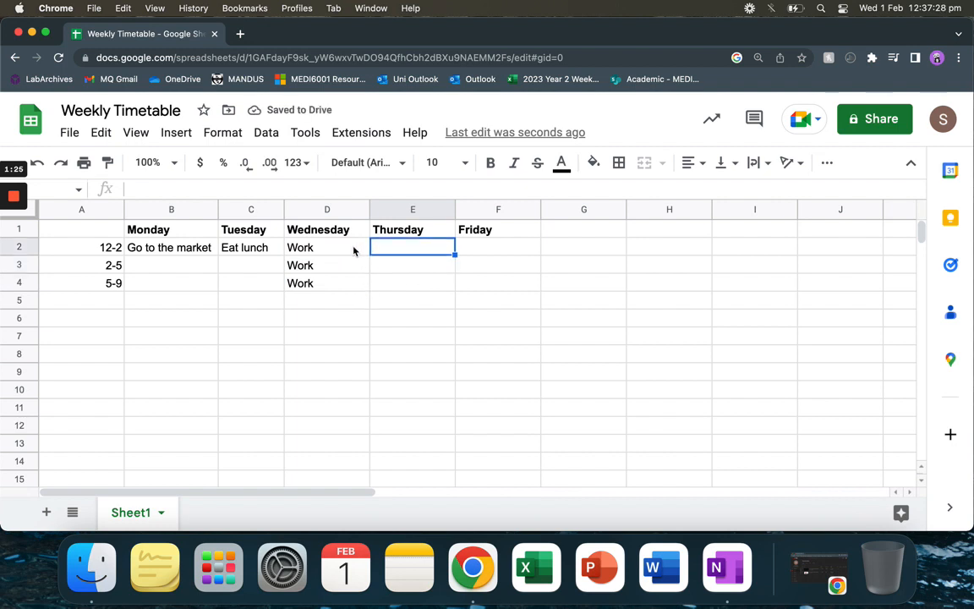
pyautogui.moveTo(354, 250); pyautogui.dragTo(516, 289)
pyautogui.click(490, 337)
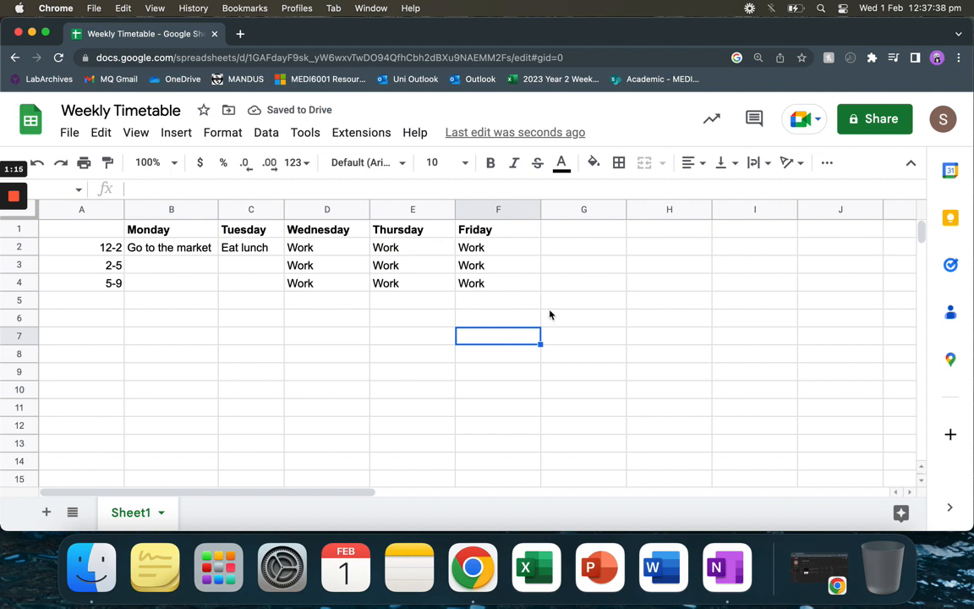
pyautogui.click(100, 133)
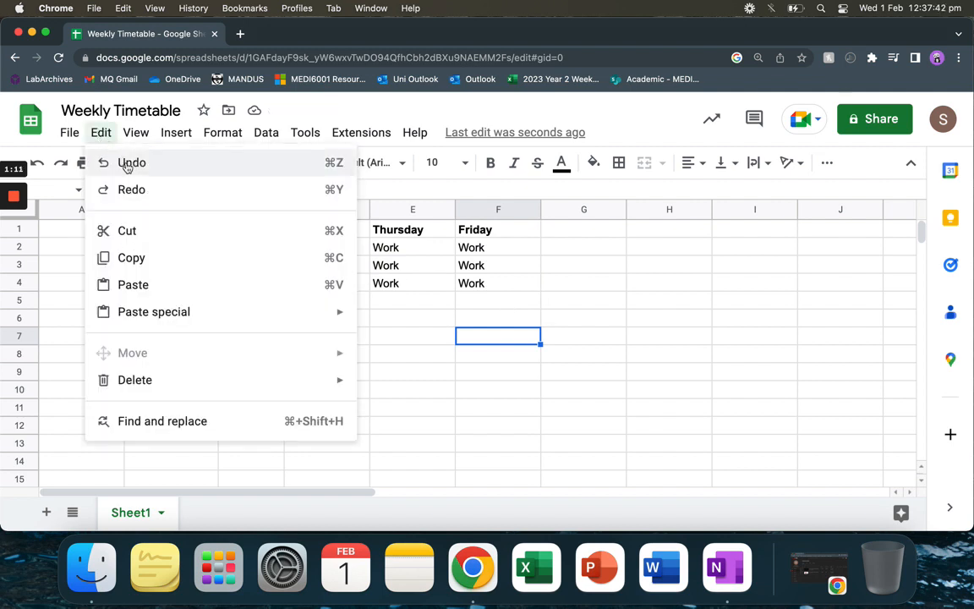
pyautogui.click(576, 298)
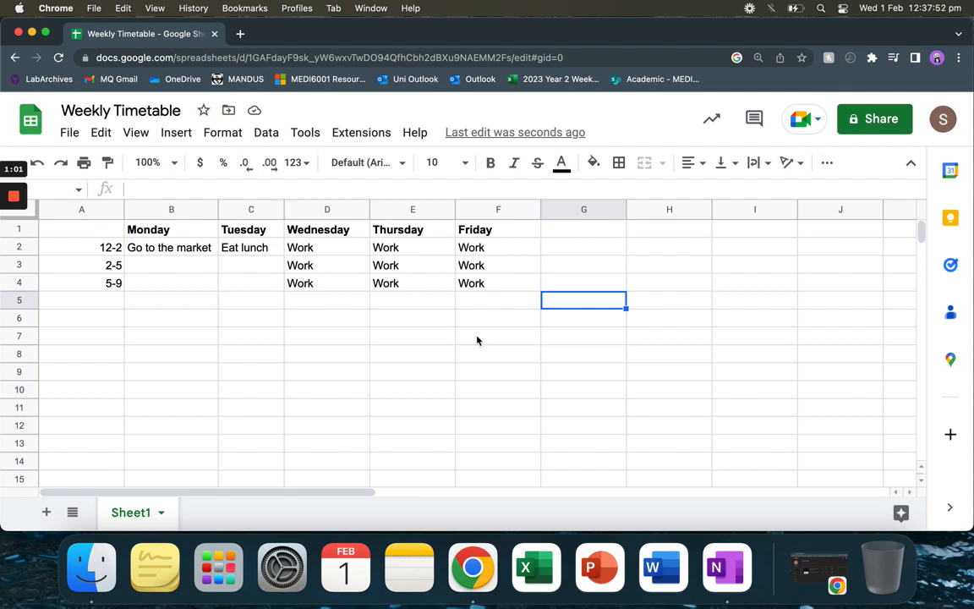
# Enter the formula =5+9 in cell C7 below the timetable
pyautogui.click(245, 338)
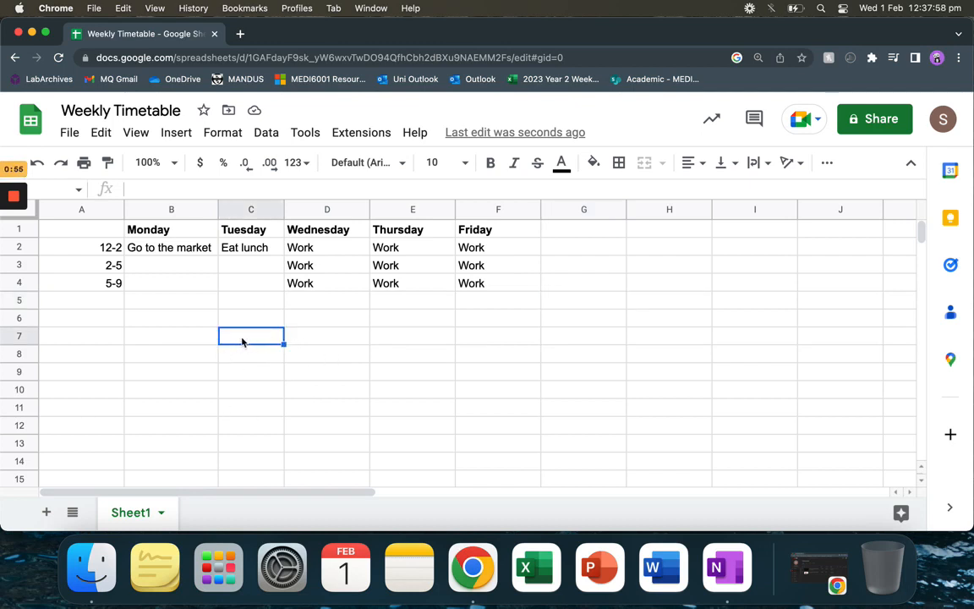
pyautogui.click(131, 190)
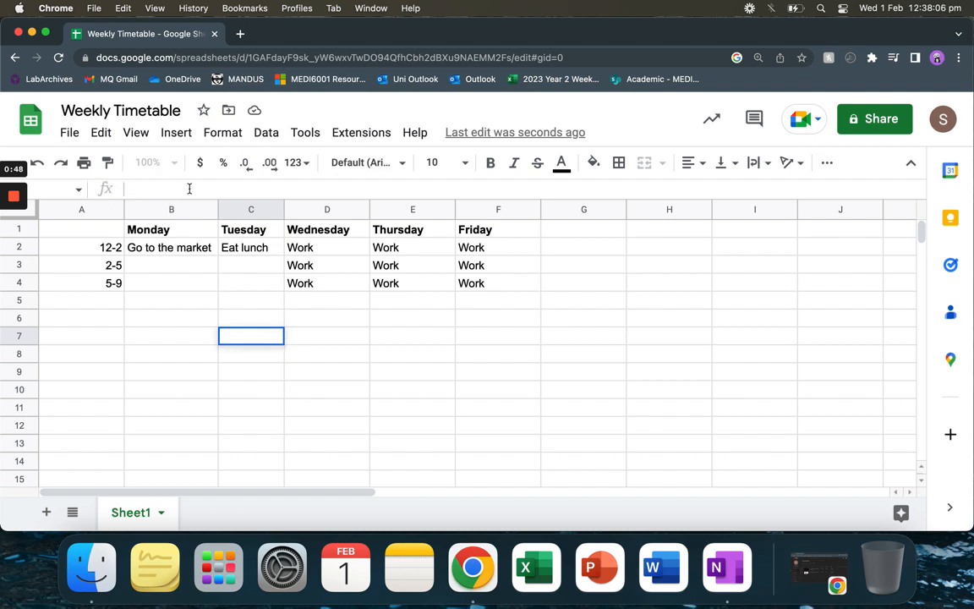
pyautogui.write('=')
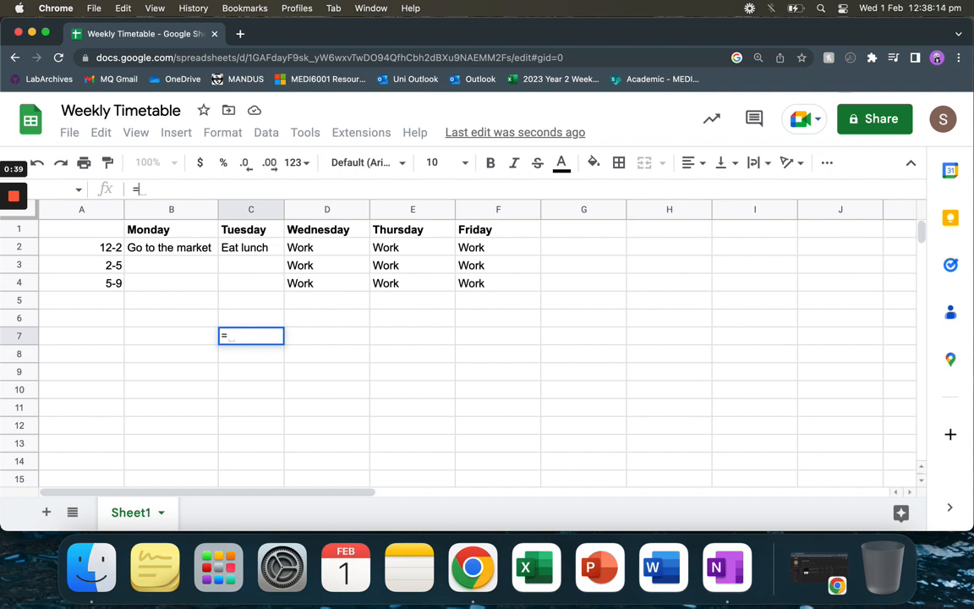
pyautogui.write('5')
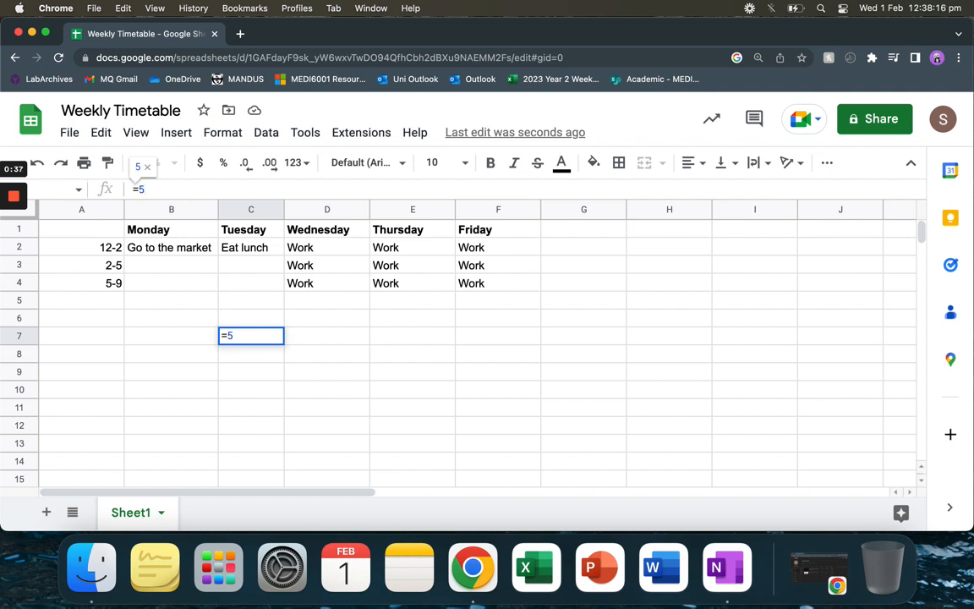
pyautogui.write('+9')
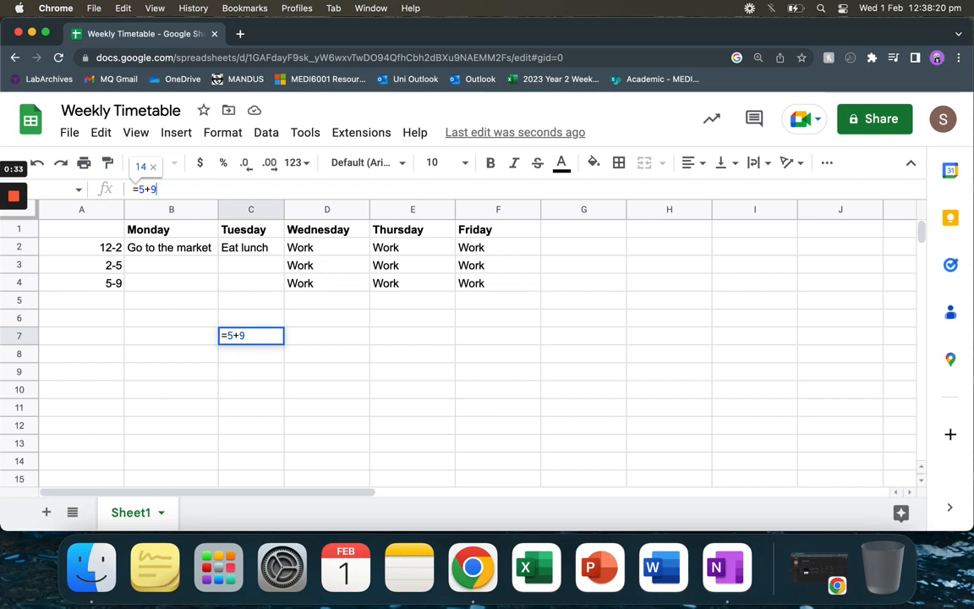
pyautogui.press('Return')
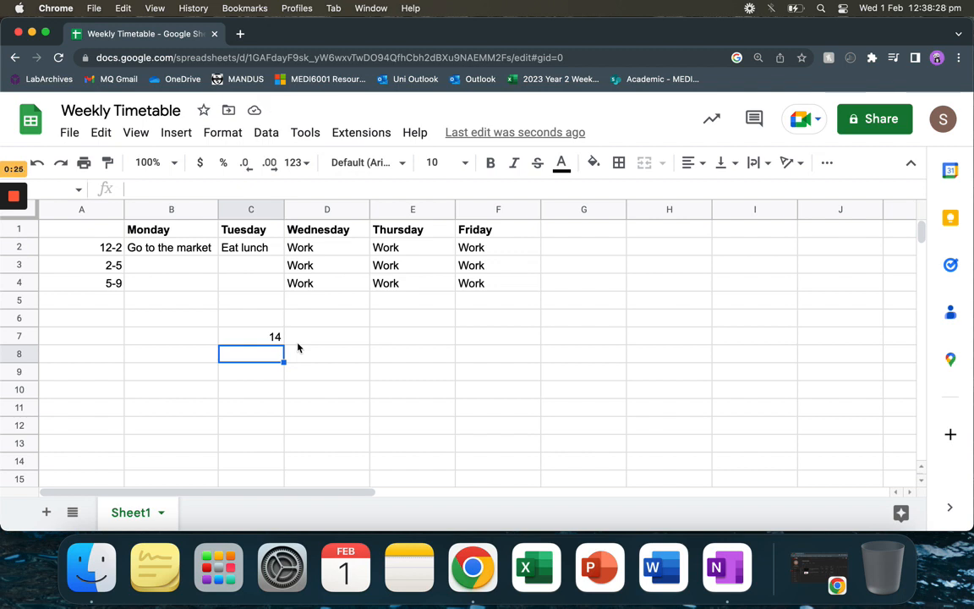
pyautogui.click(393, 395)
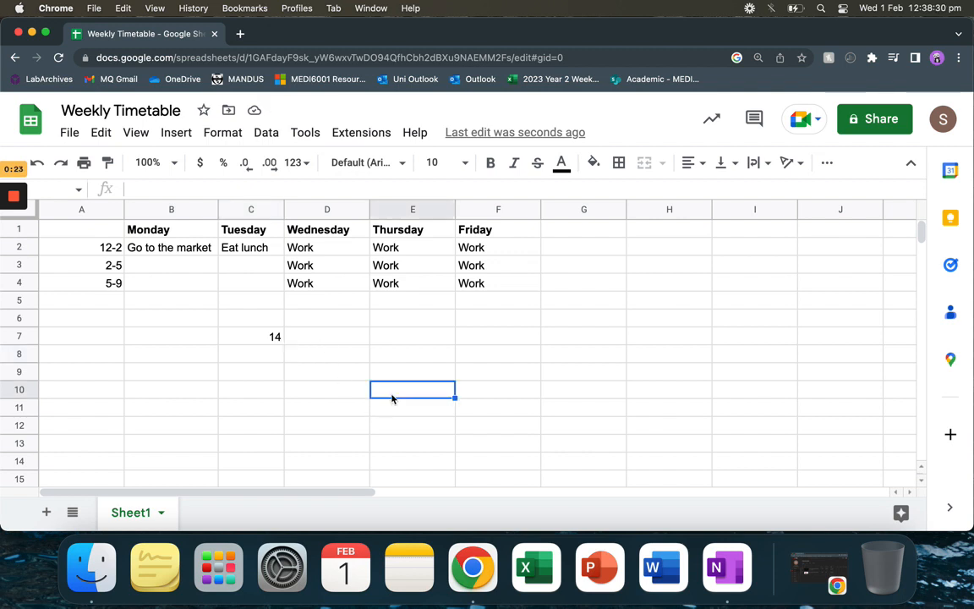
pyautogui.click(505, 339)
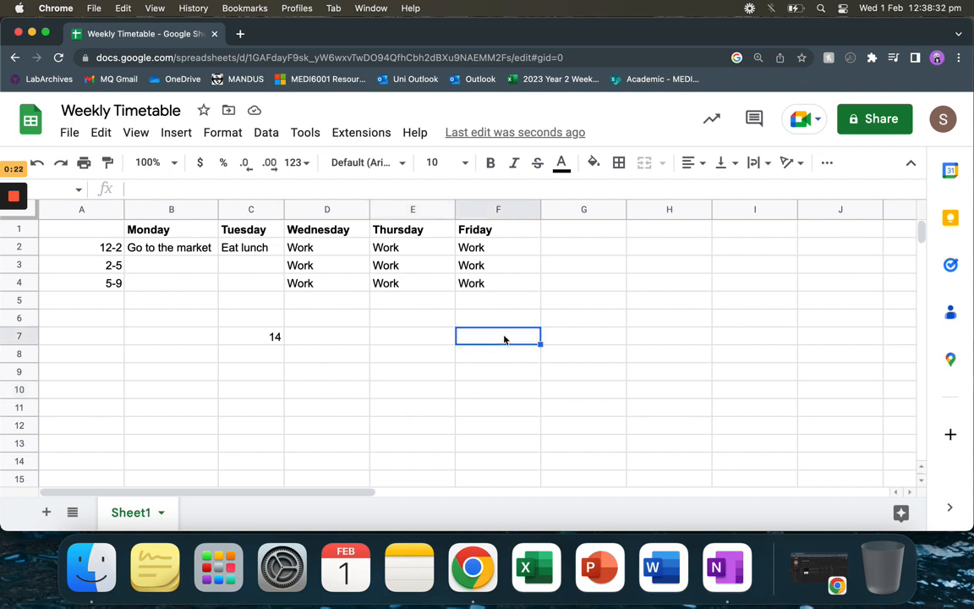
# Give the whole timetable range A1:F4 an orange fill colour
pyautogui.click(512, 285)
pyautogui.moveTo(100, 231); pyautogui.dragTo(100, 226)
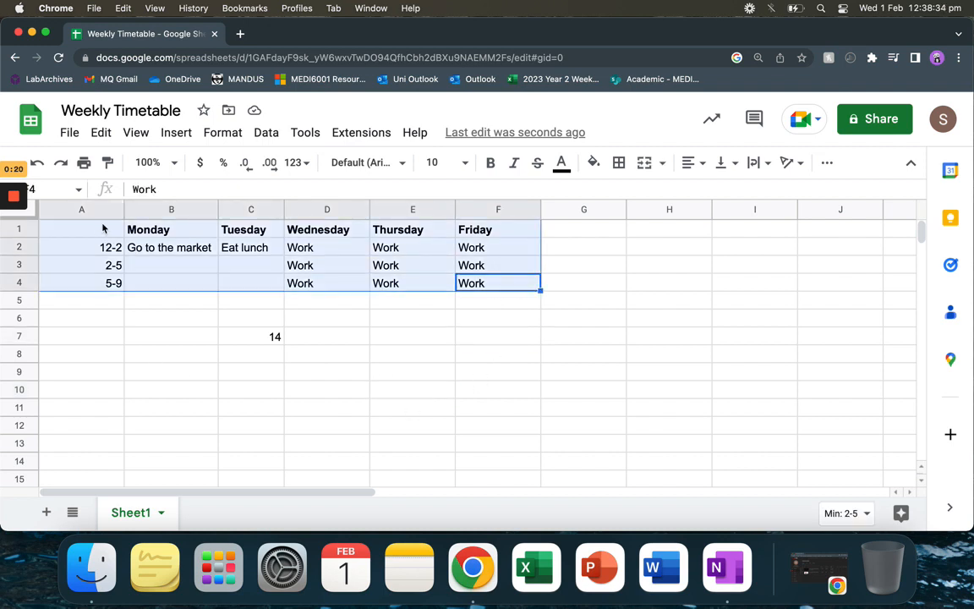
pyautogui.click(595, 163)
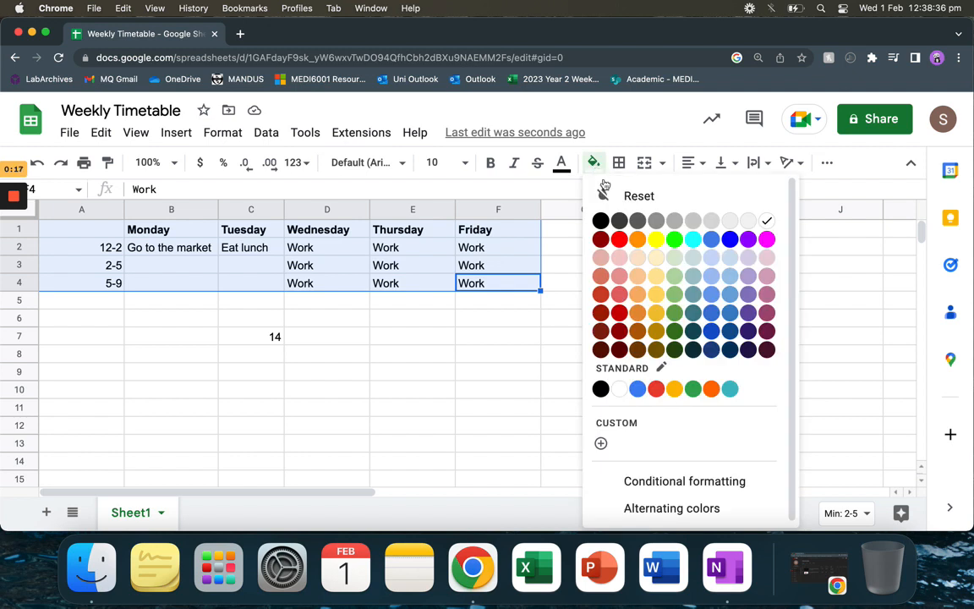
pyautogui.click(642, 245)
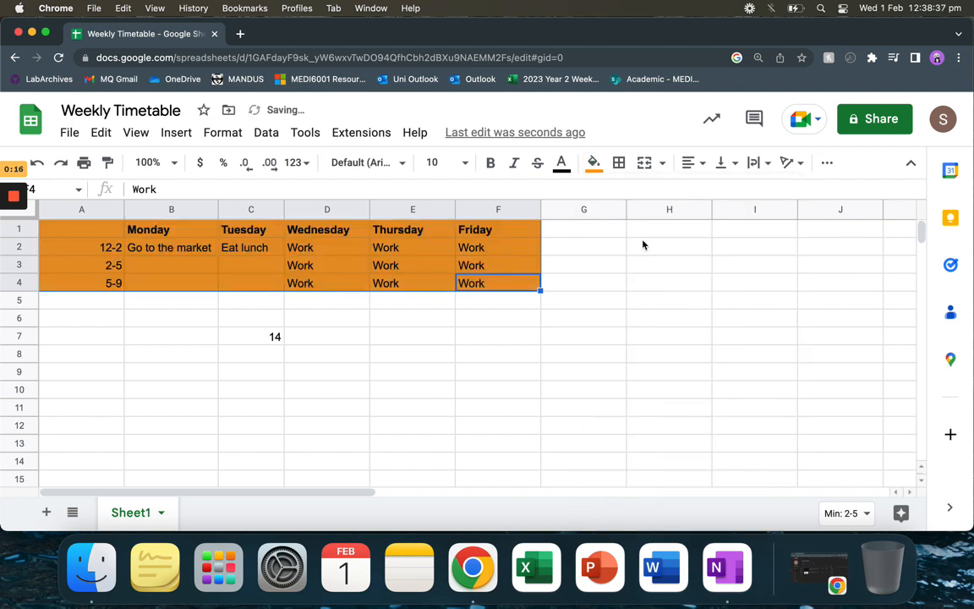
pyautogui.click(602, 268)
pyautogui.click(422, 361)
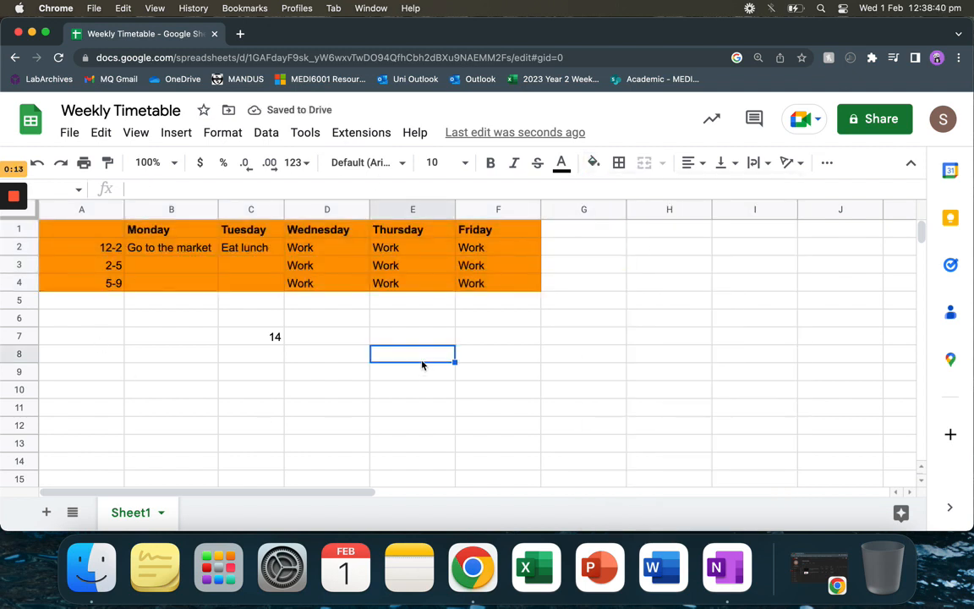